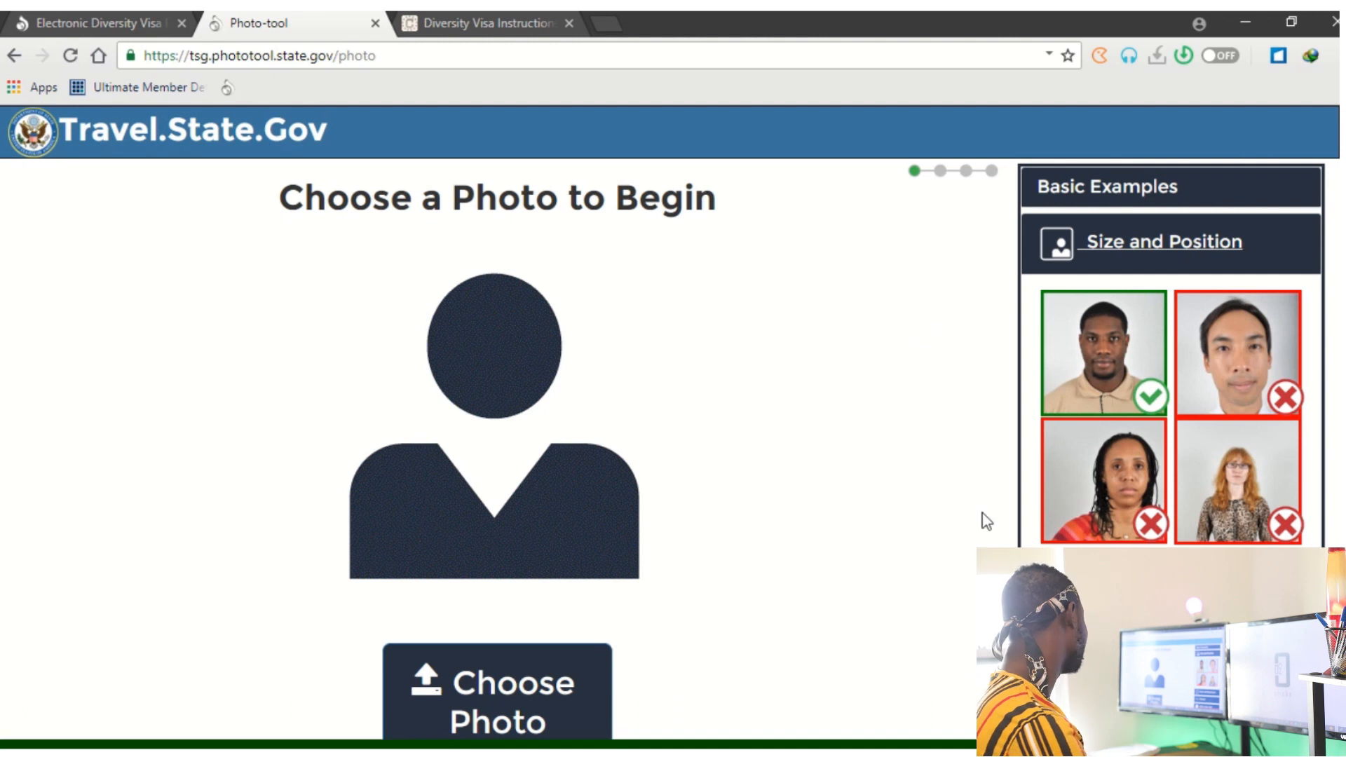
# Upload IMG_5001.JPG from the Desktop pp folder to the Photo Tool for auto-cropping.
pyautogui.scroll(-2, 835, 517)
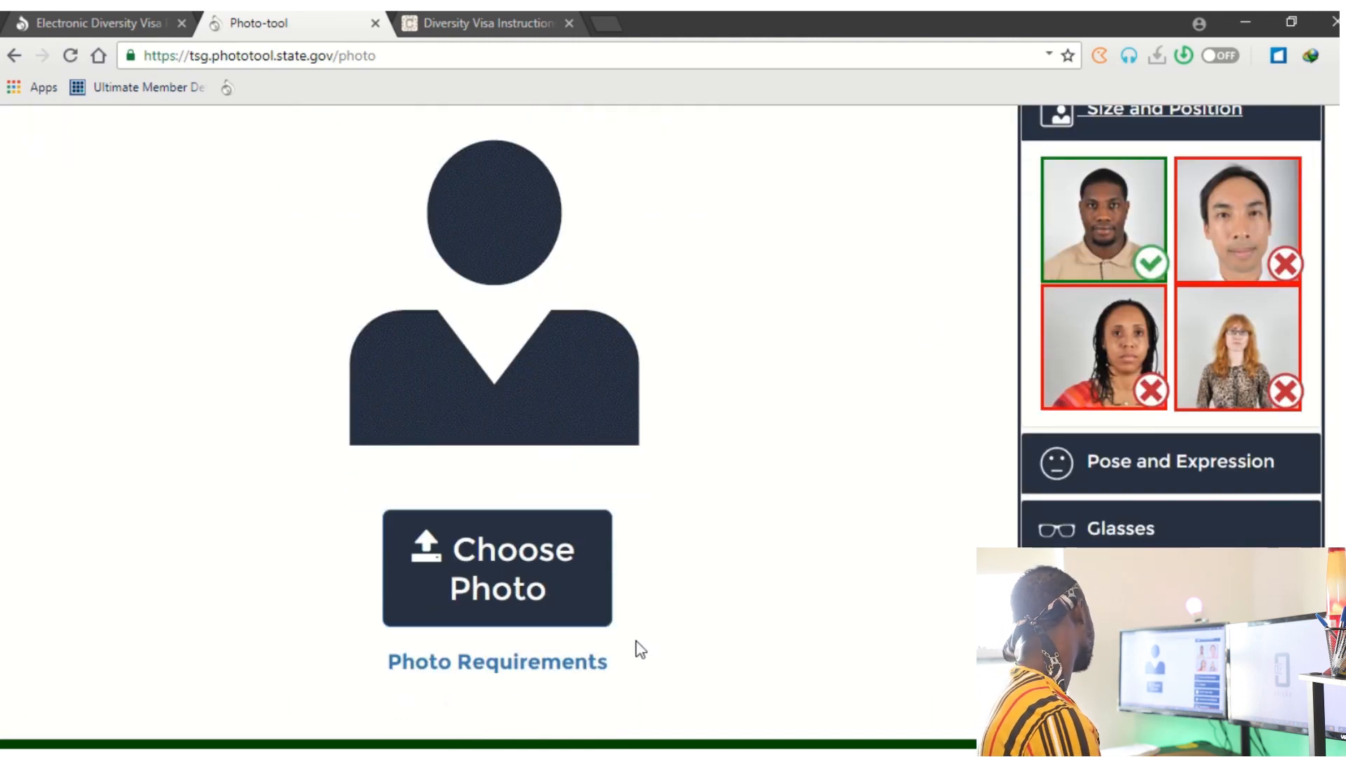
pyautogui.click(517, 592)
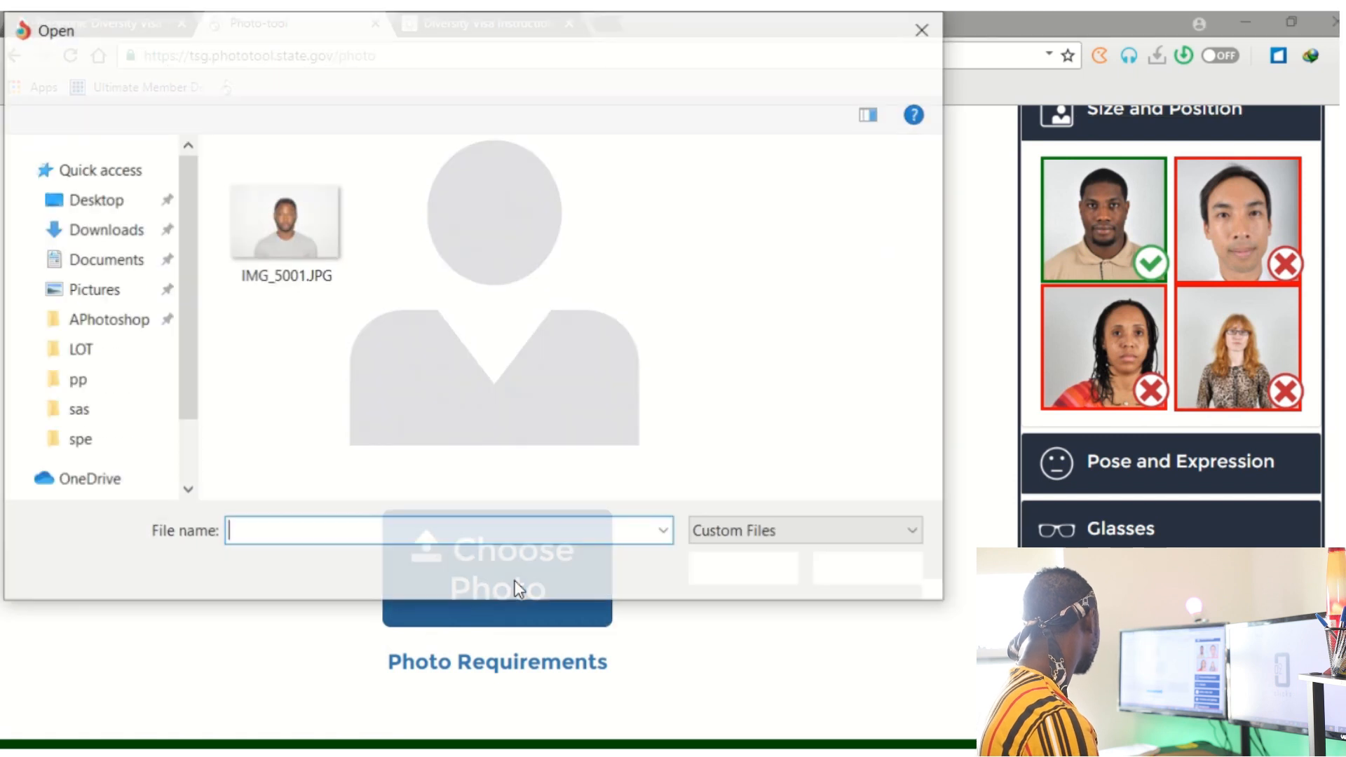
pyautogui.click(291, 245)
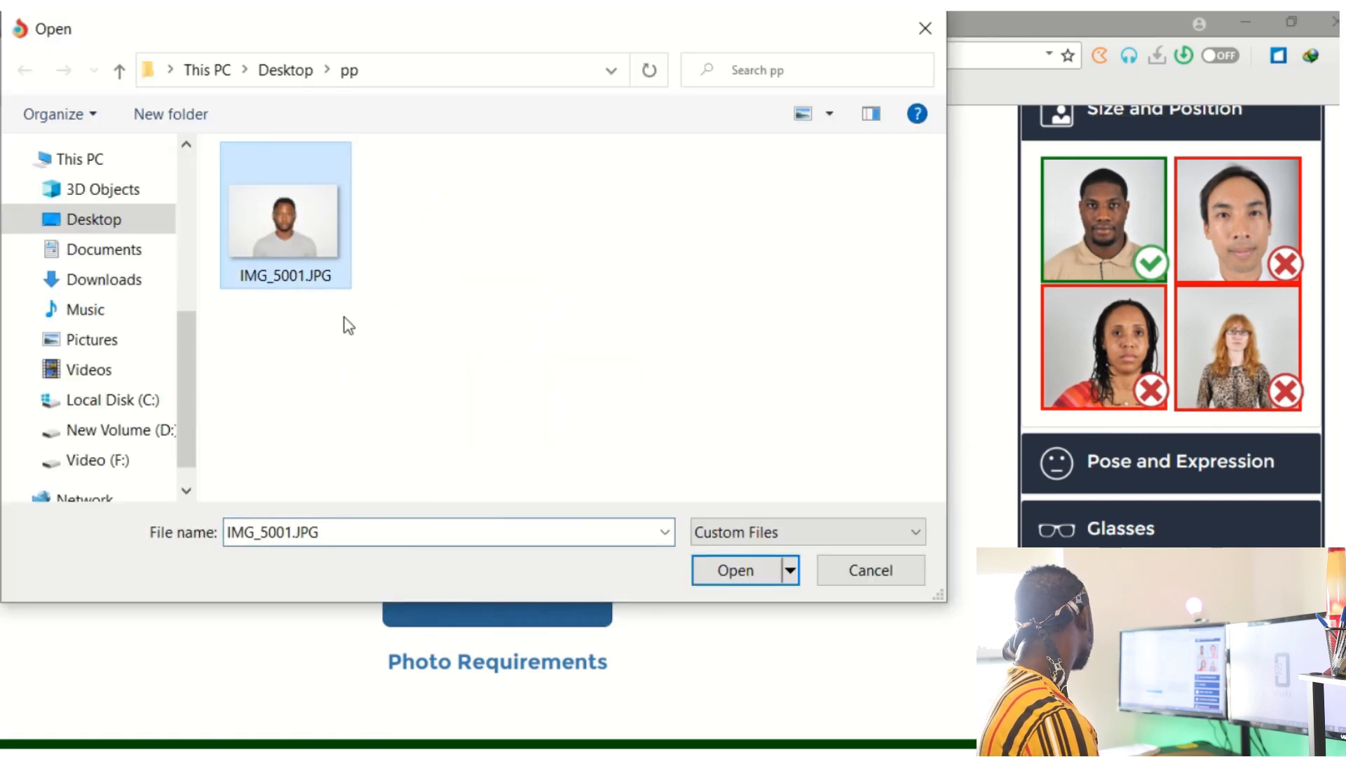
pyautogui.click(736, 571)
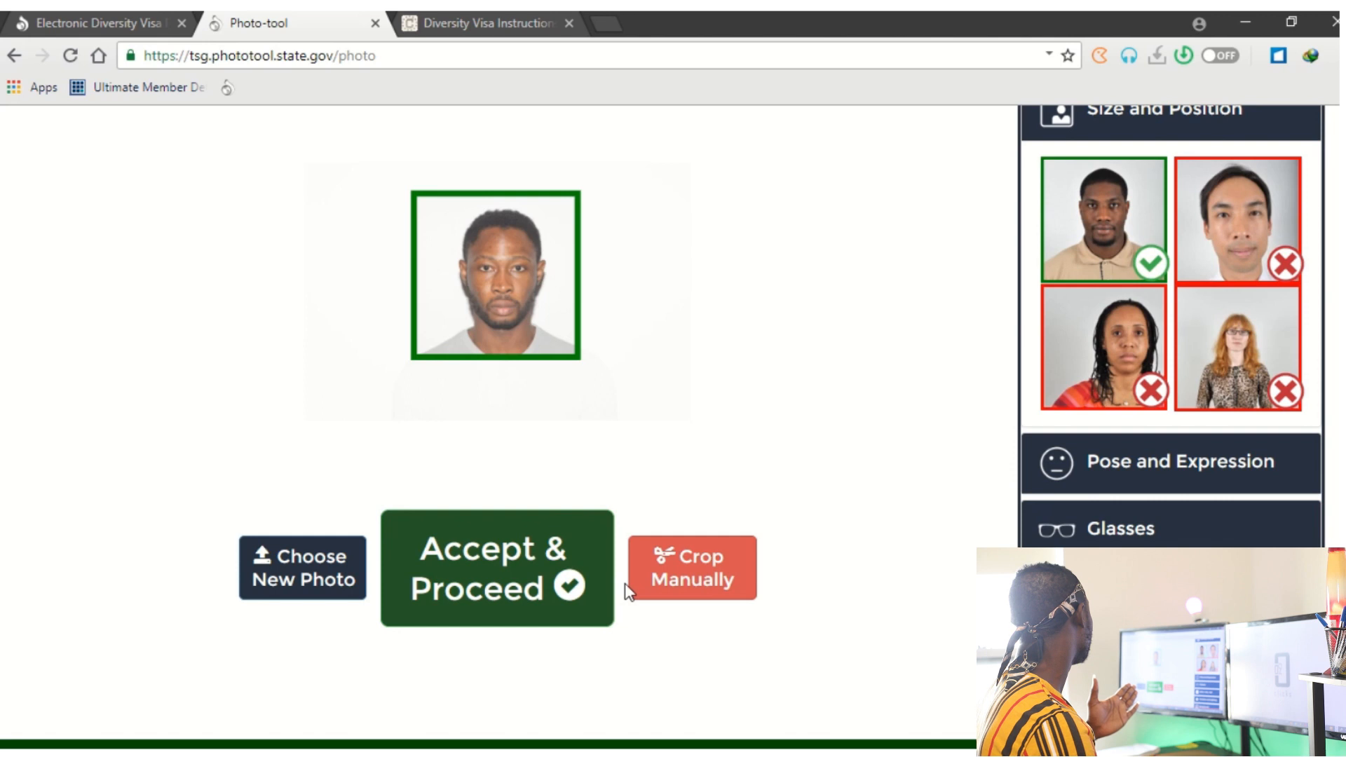
# Recrop the photo manually by placing both eye markers on the eyes, then accept it.
pyautogui.click(701, 589)
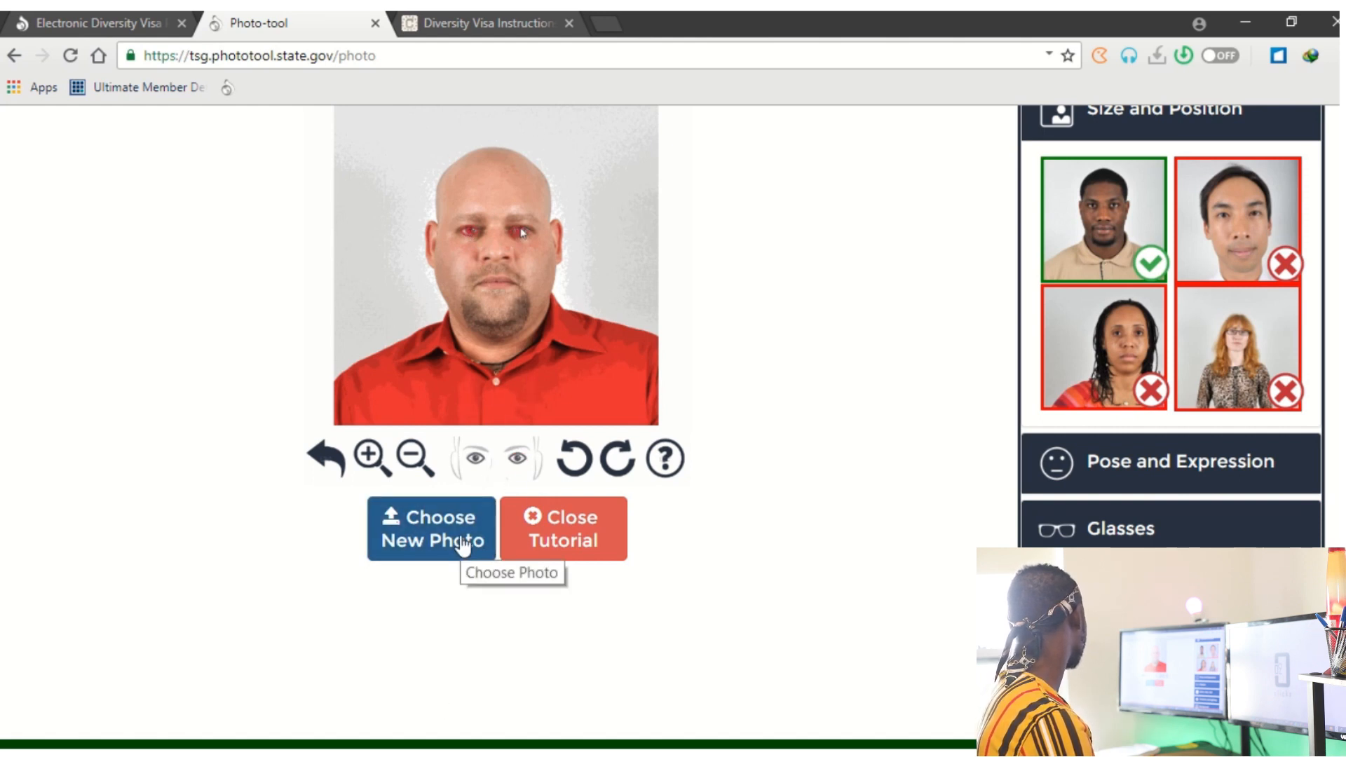
pyautogui.click(541, 538)
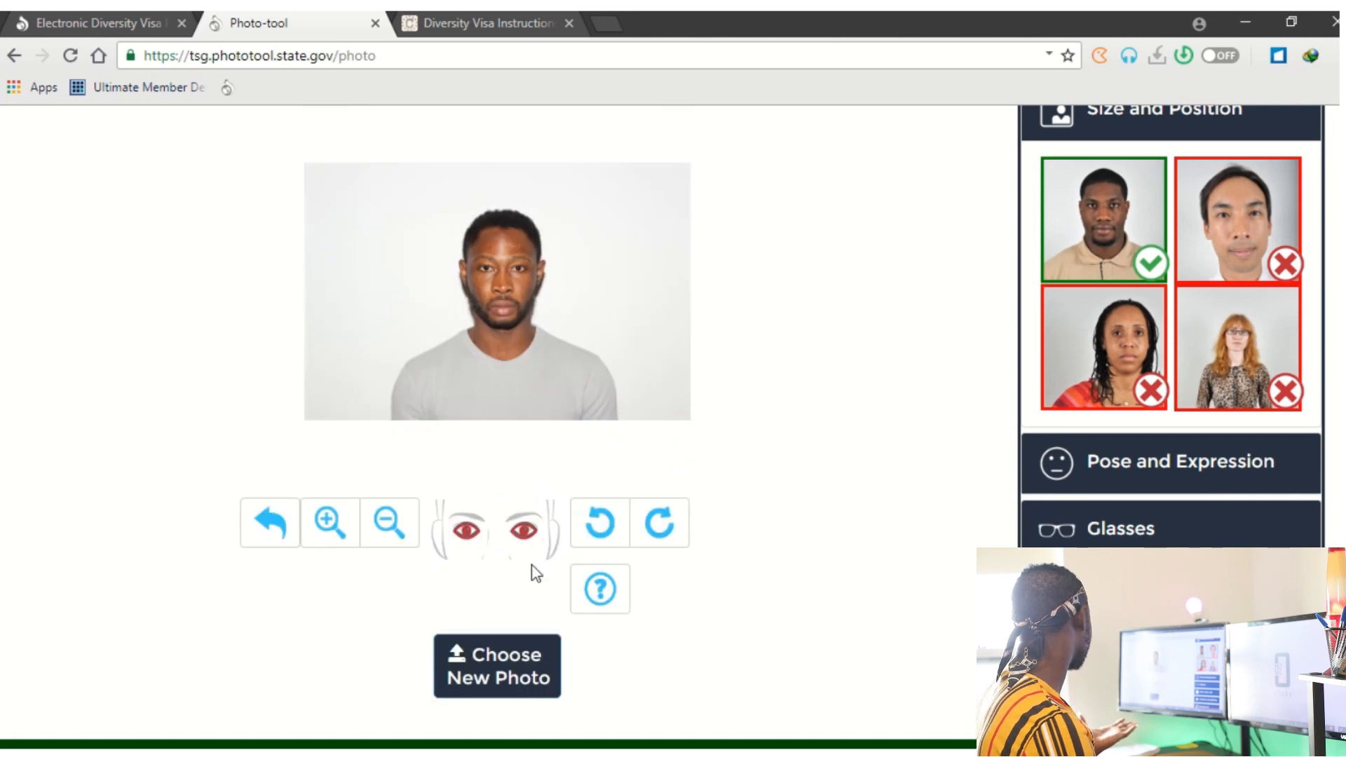
pyautogui.moveTo(468, 537); pyautogui.dragTo(465, 310)
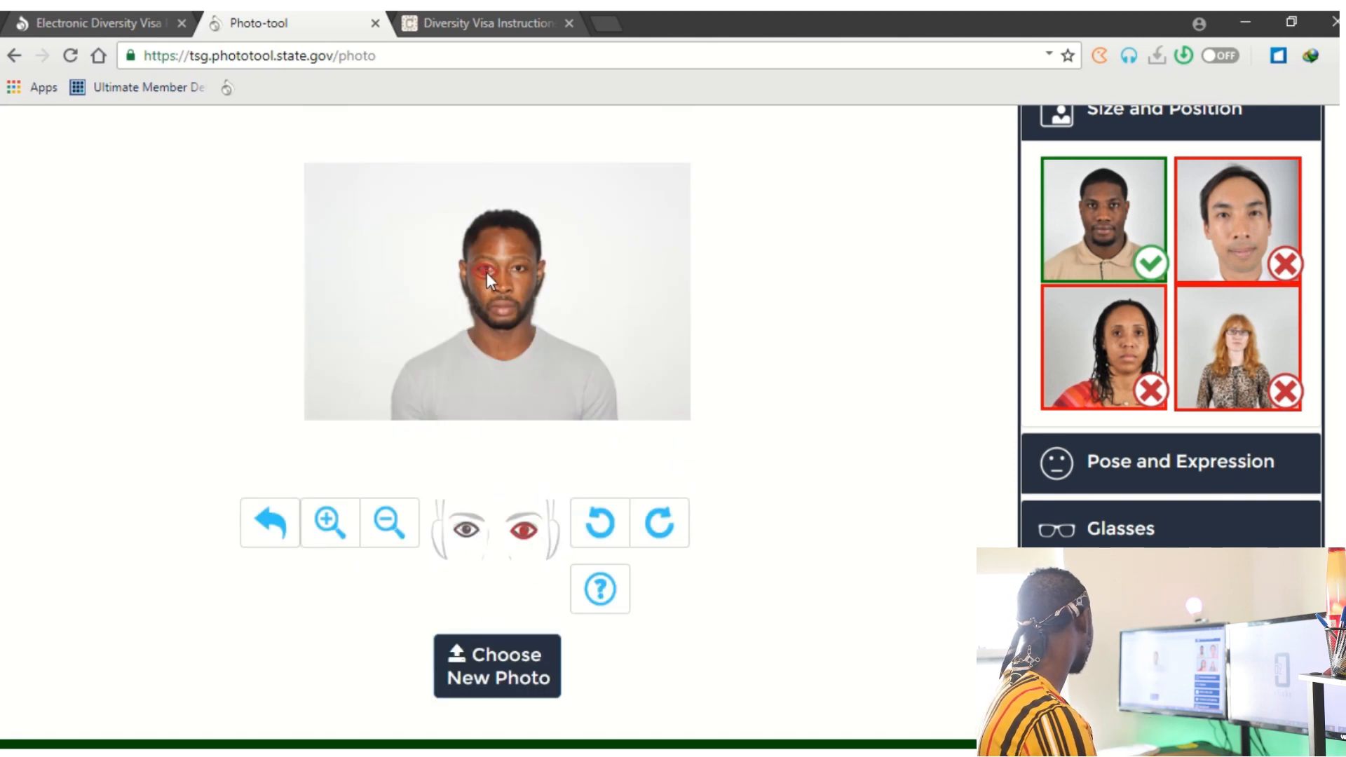
pyautogui.moveTo(524, 530); pyautogui.dragTo(523, 271)
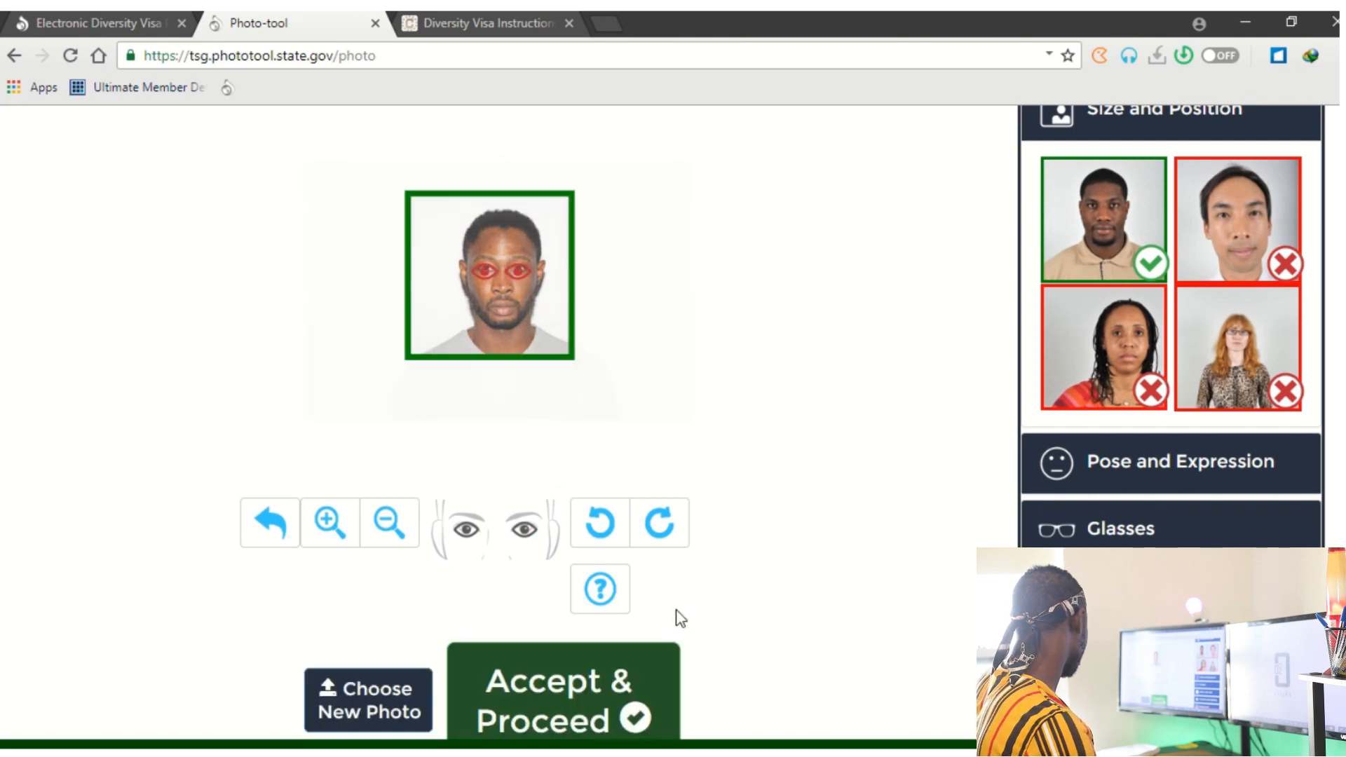
pyautogui.scroll(-2, 677, 621)
pyautogui.click(617, 589)
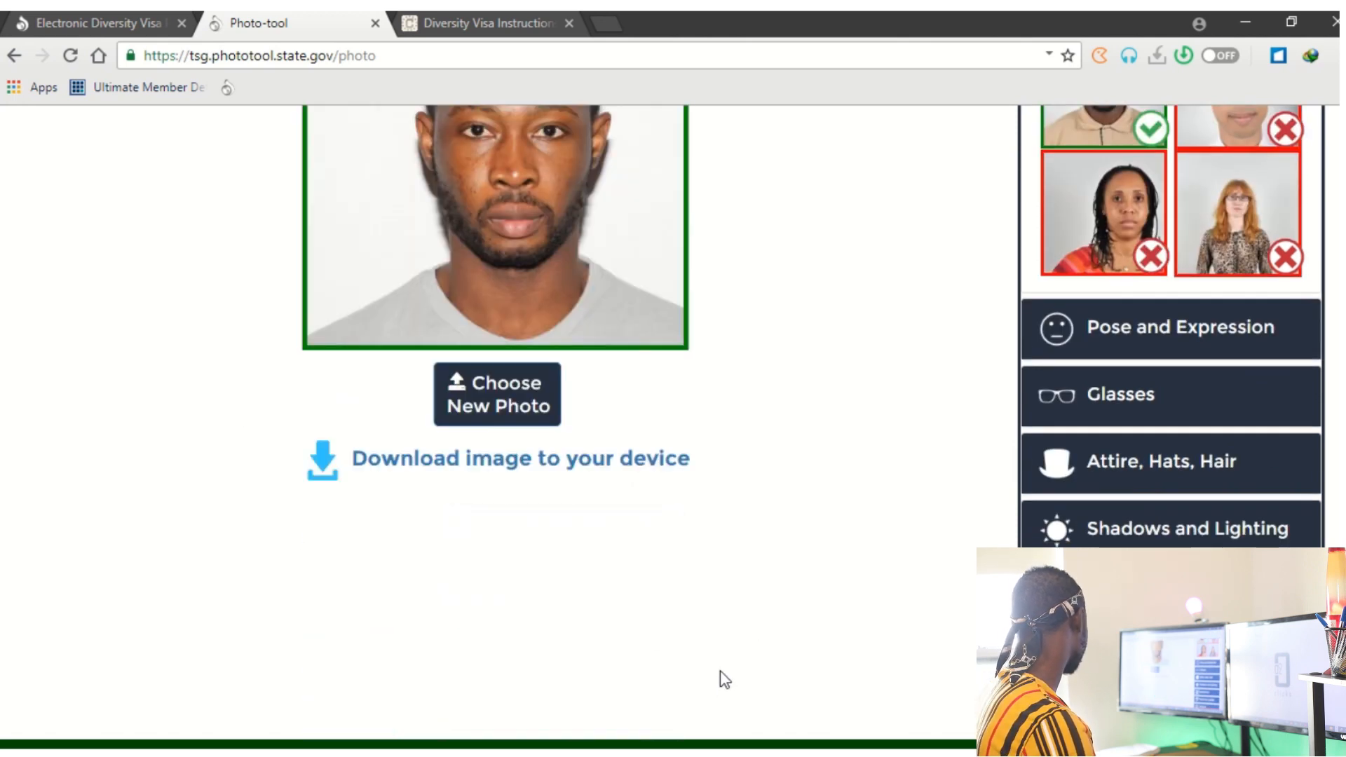
# Download the cropped photo as cropped-IMG_5001.JPG and switch to the Diversity Visa instructions page.
pyautogui.scroll(-2, 685, 551)
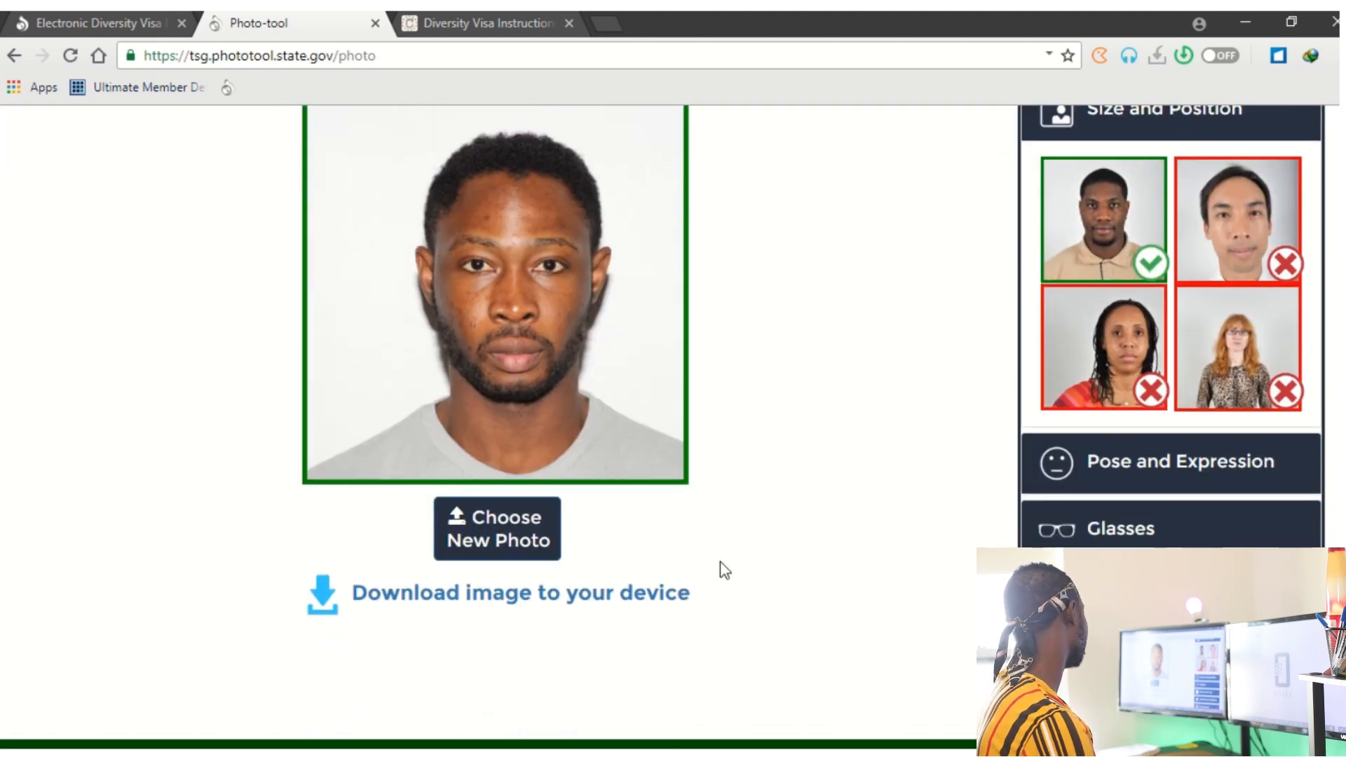
pyautogui.click(612, 604)
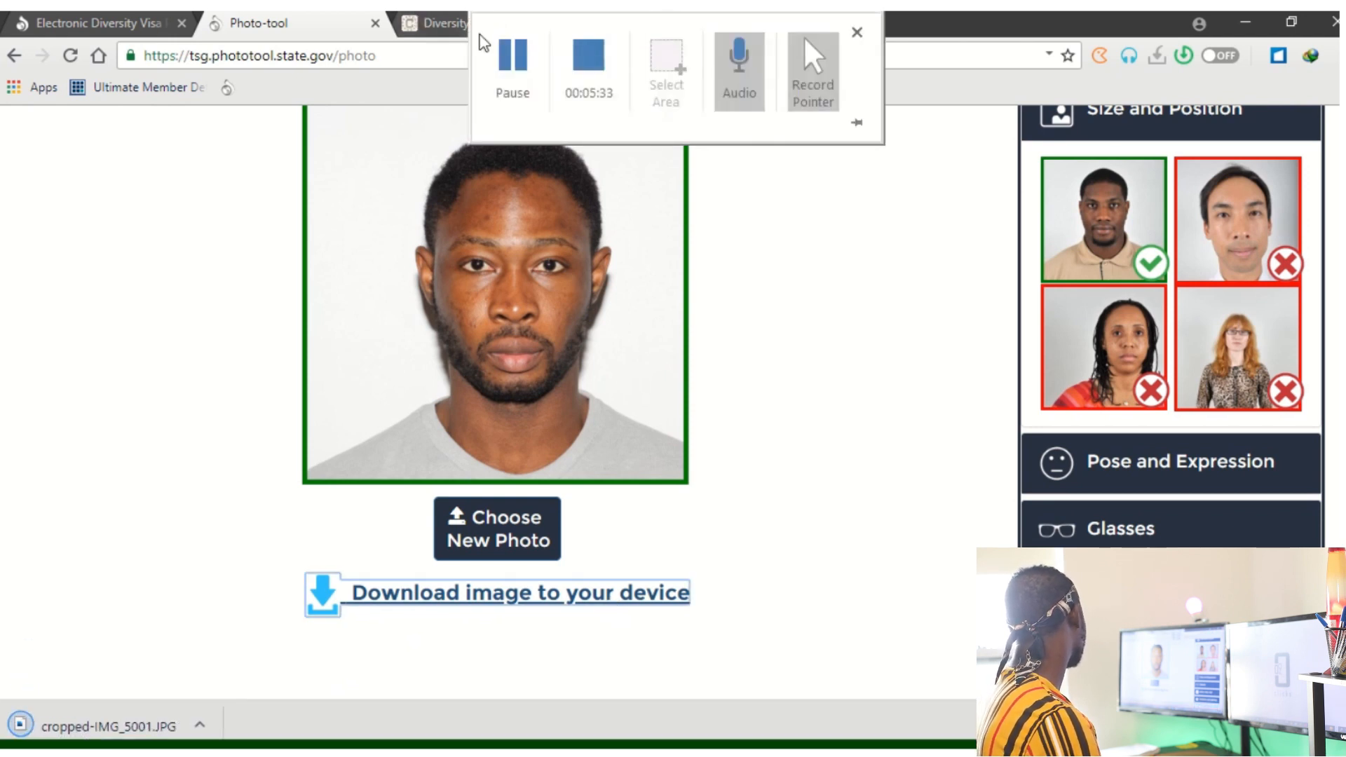
pyautogui.click(431, 27)
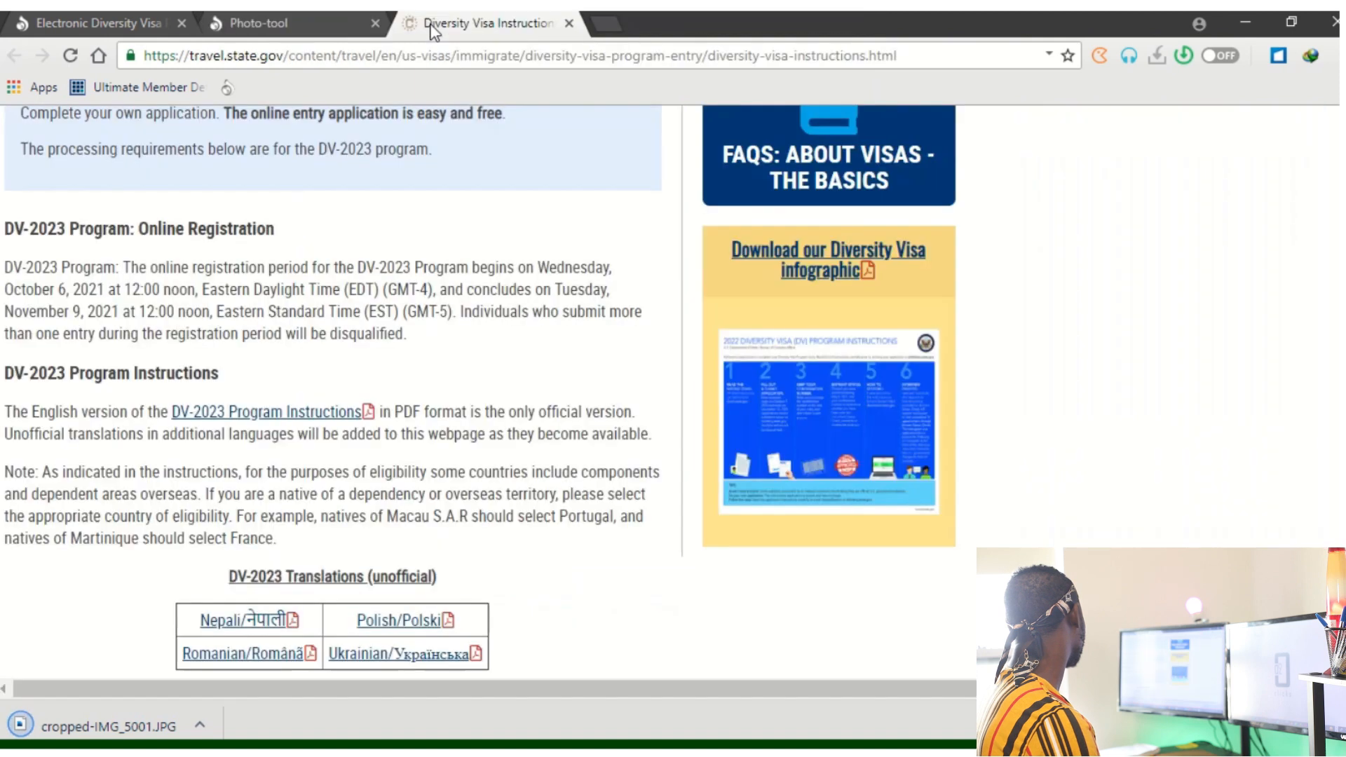
# Return to the Electronic Diversity Visa site and scroll down to its Entry Form section.
pyautogui.click(98, 21)
pyautogui.scroll(-2, 793, 366)
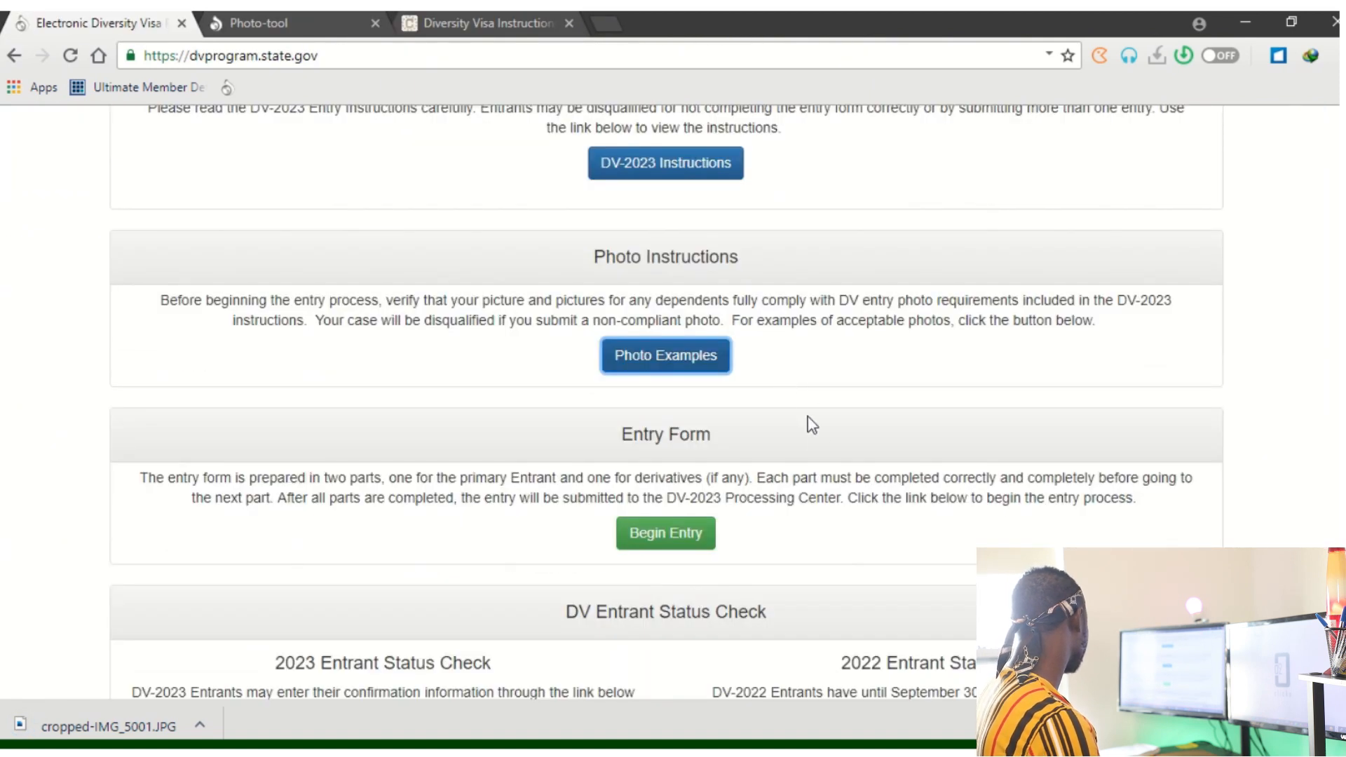
pyautogui.scroll(-2, 812, 441)
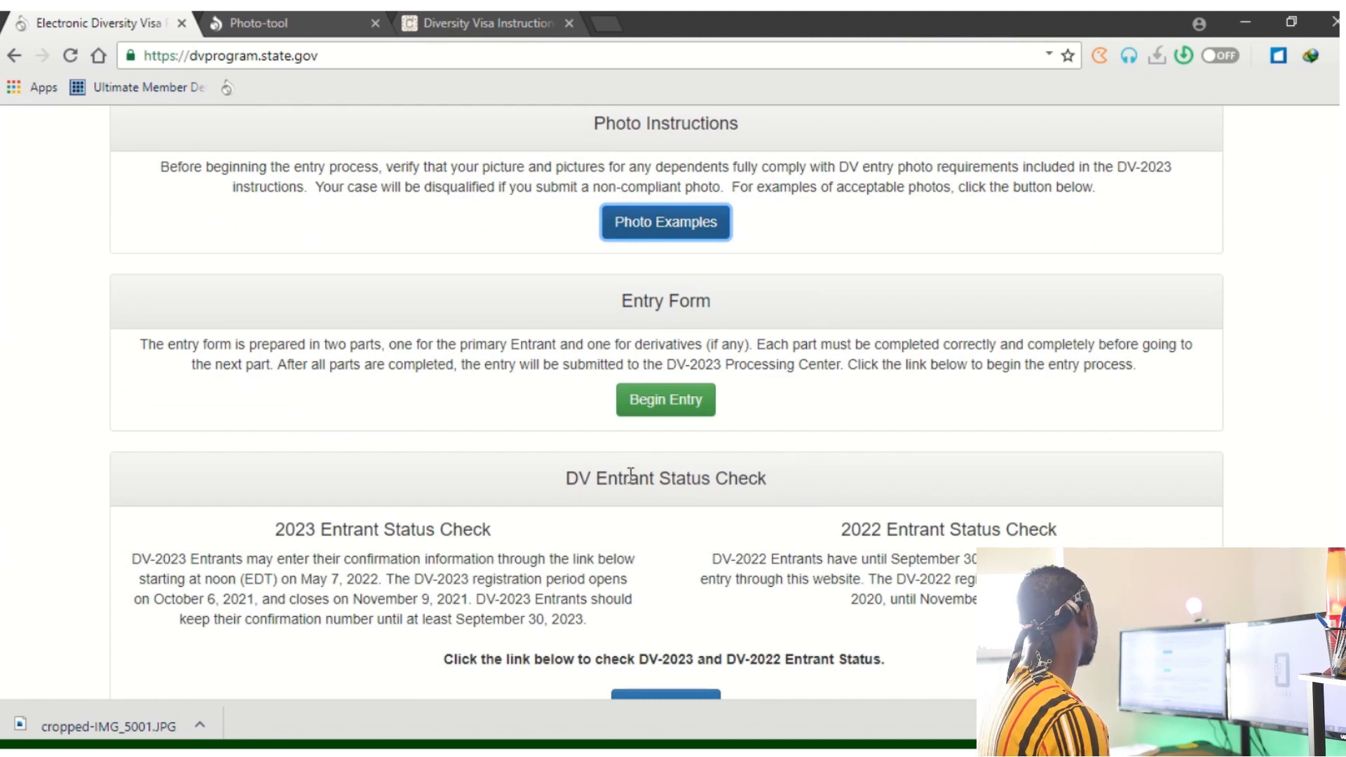
# Begin a new entry and submit the pictured authentication code to reach Part One.
pyautogui.click(679, 405)
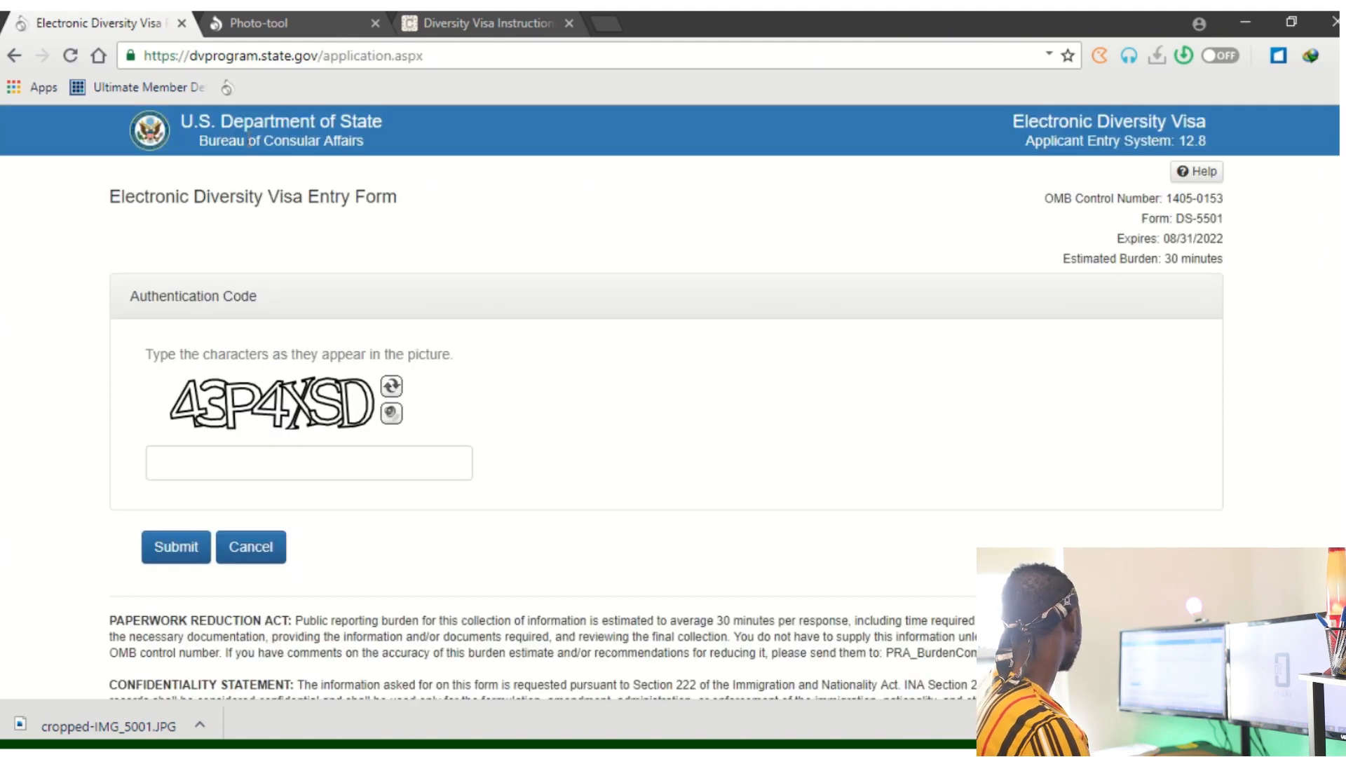
pyautogui.click(319, 464)
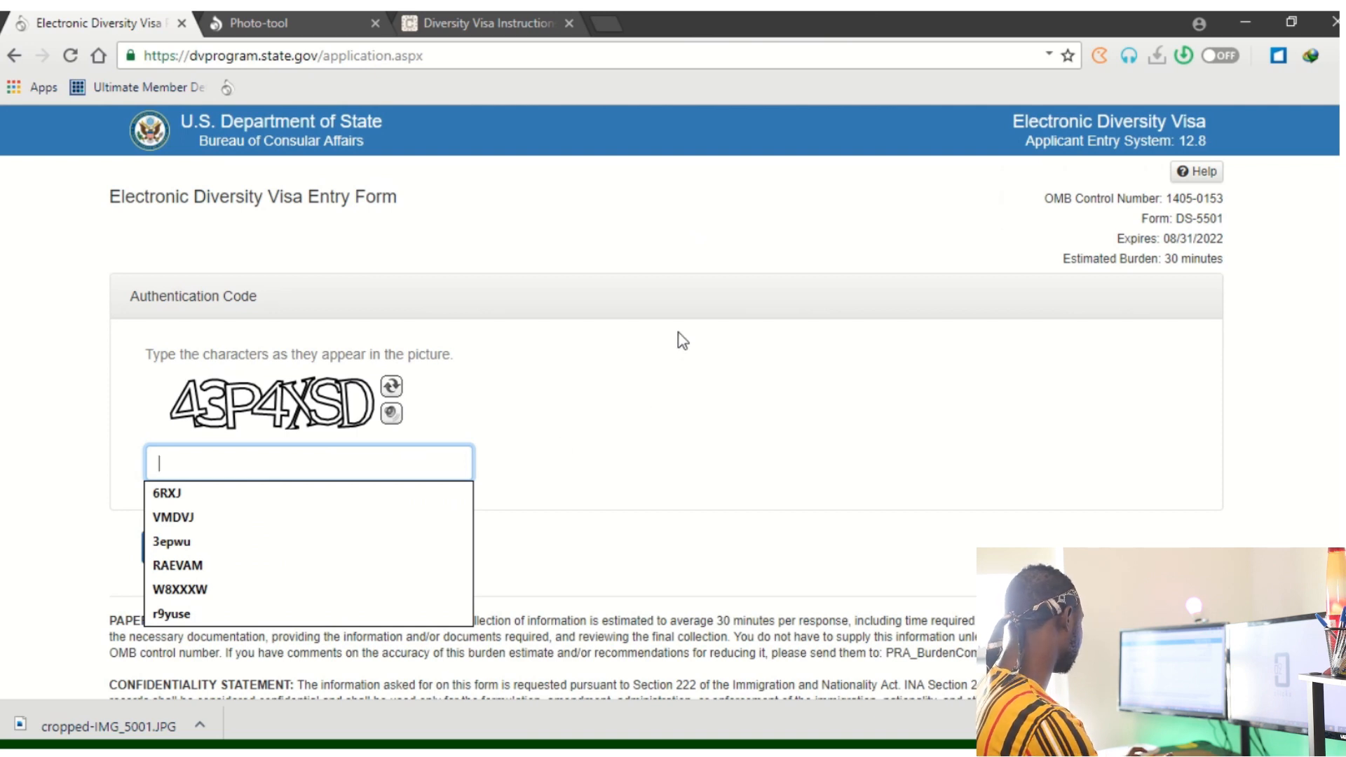
pyautogui.write('4')
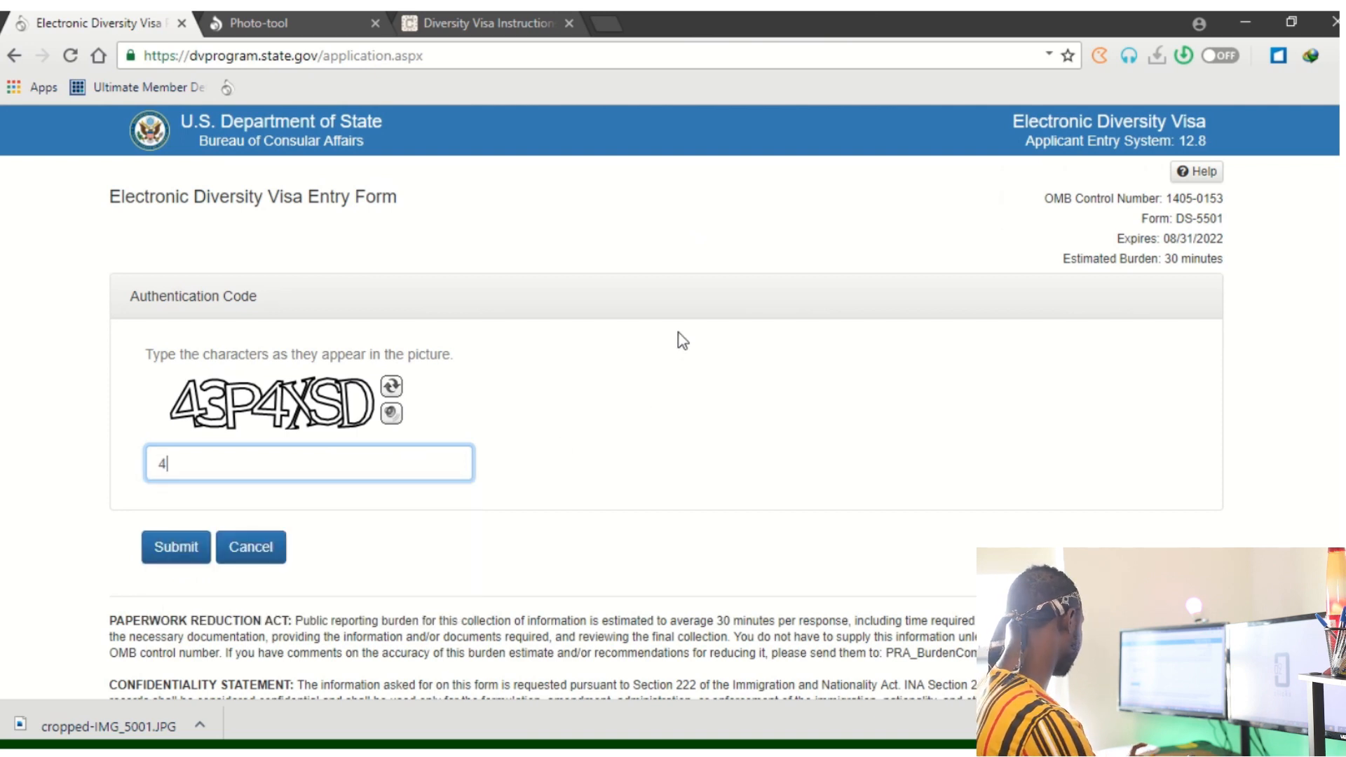
pyautogui.write('3P4XSD')
pyautogui.press('Return')
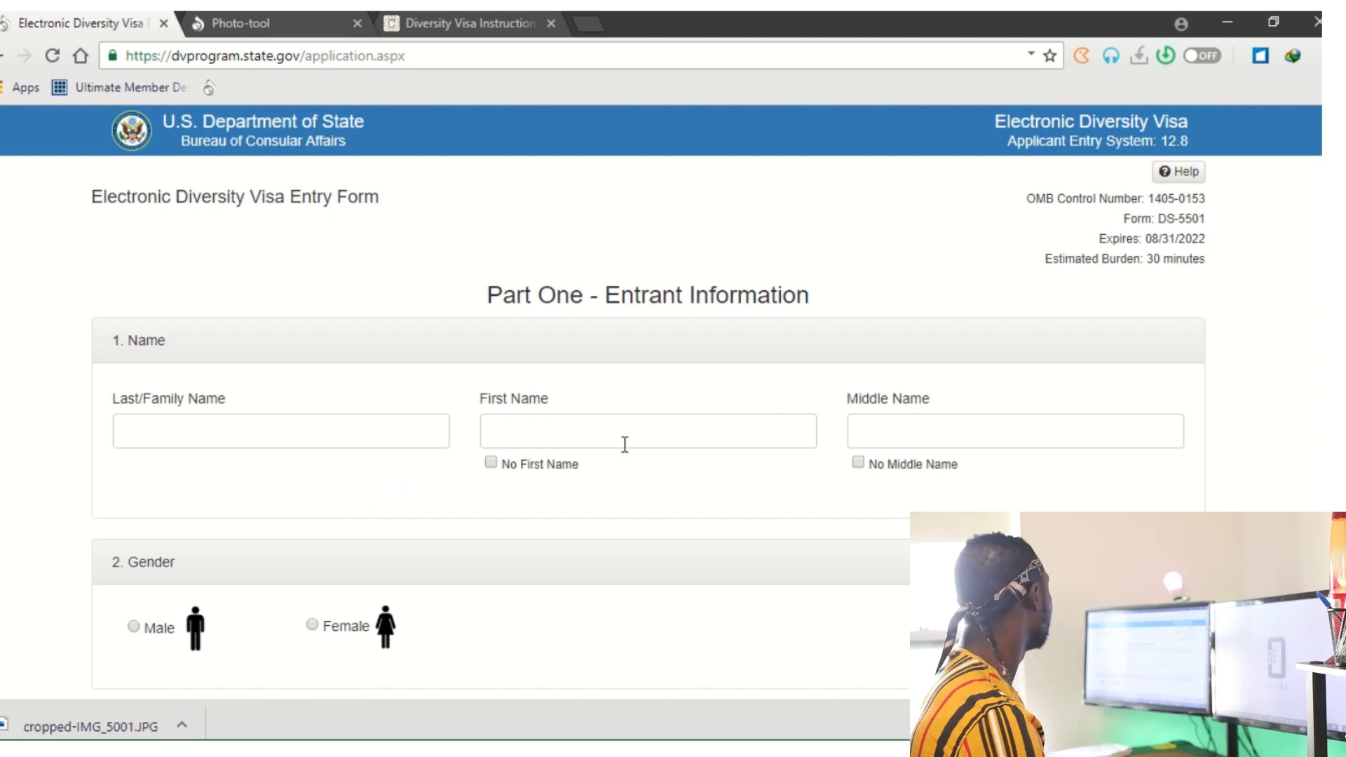
pyautogui.scroll(-2, 638, 463)
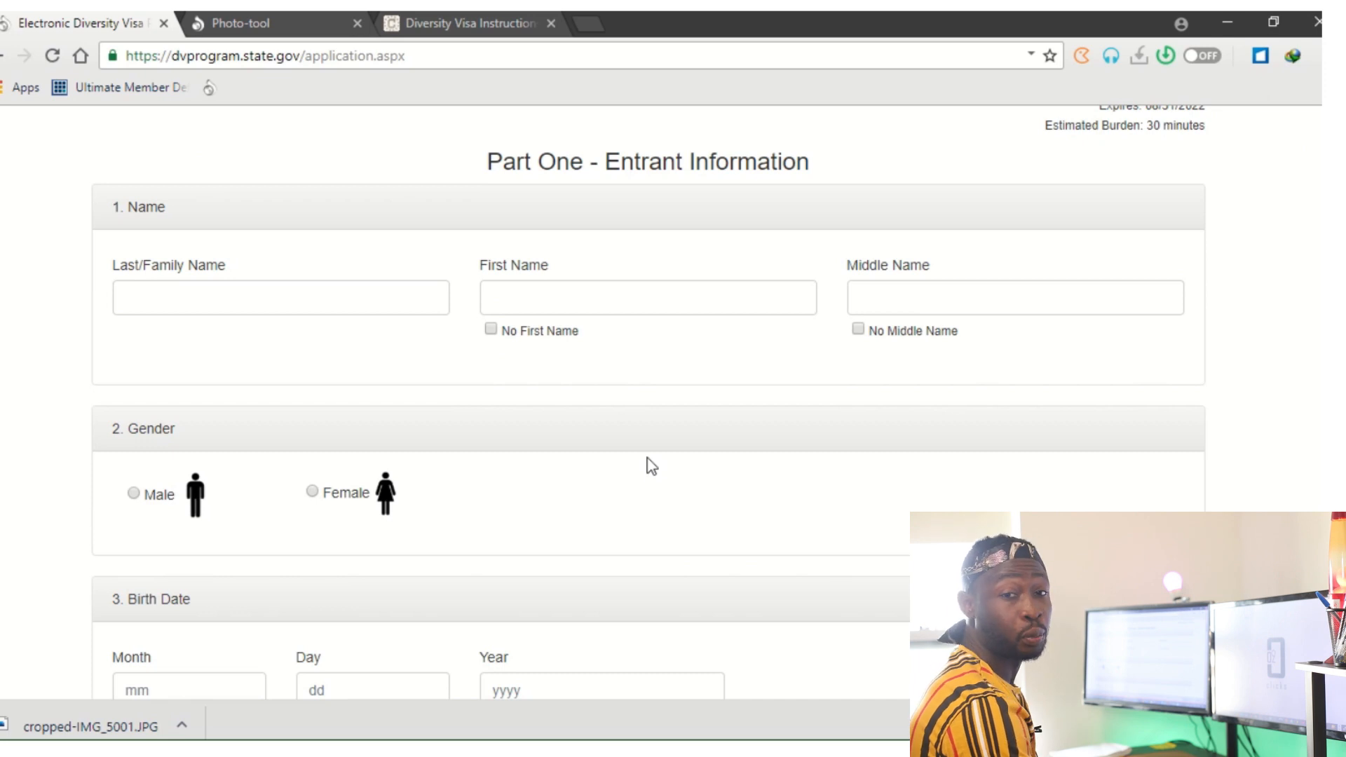
pyautogui.scroll(-18, 656, 468)
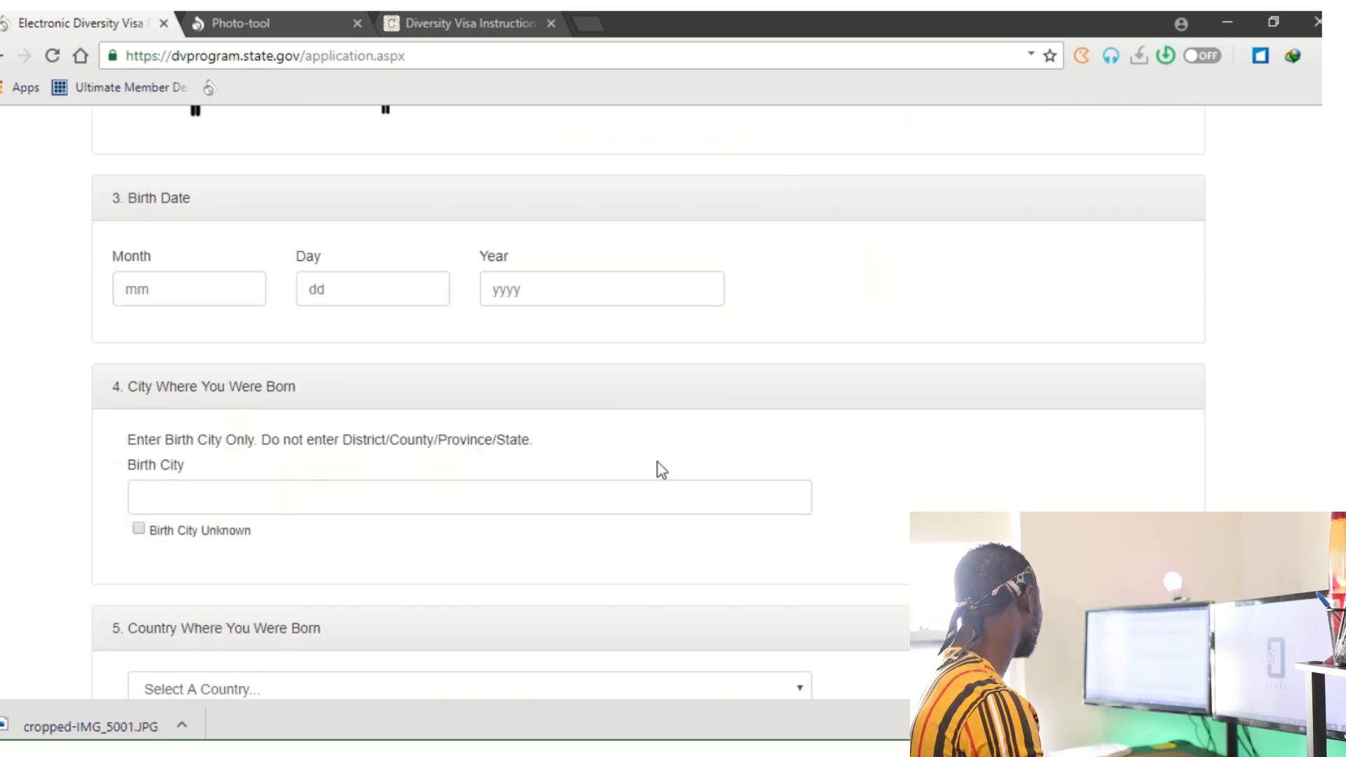
pyautogui.scroll(-20, 686, 486)
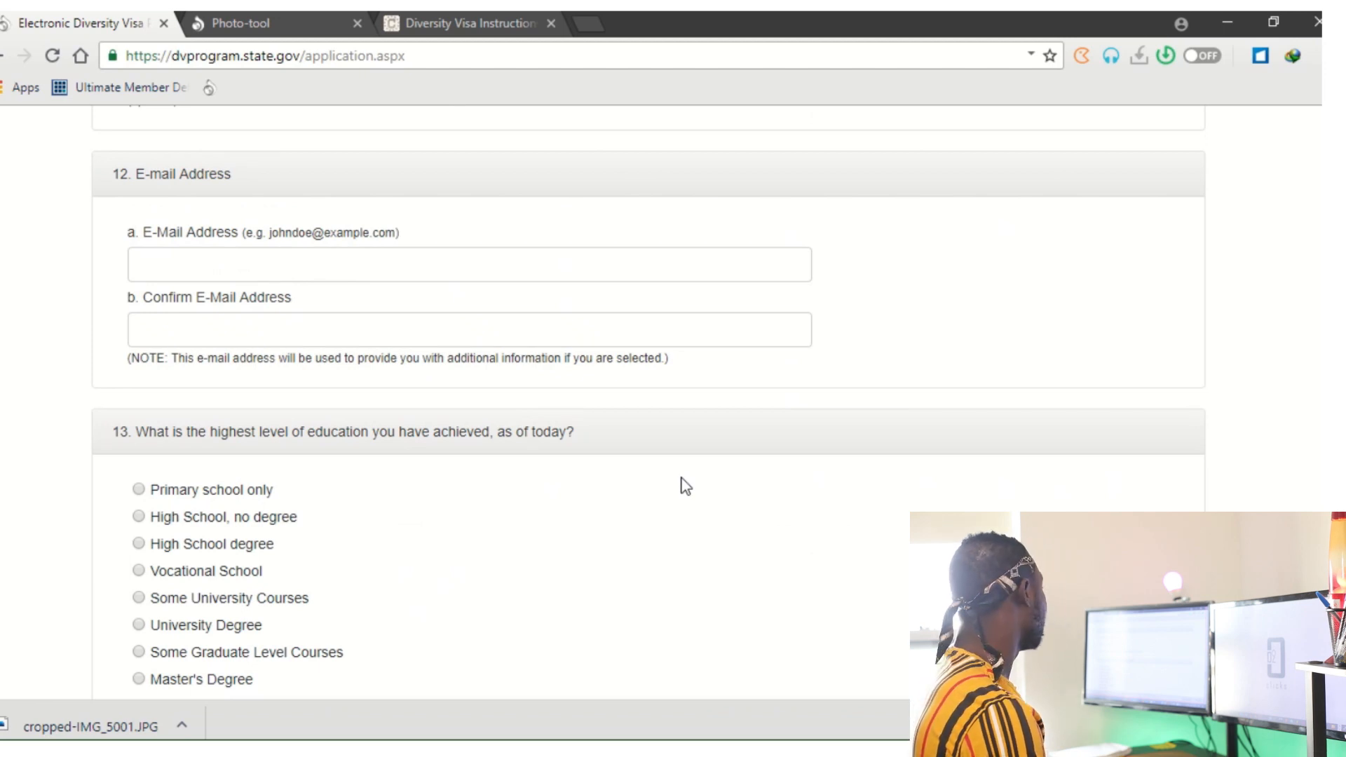
pyautogui.scroll(20, 685, 486)
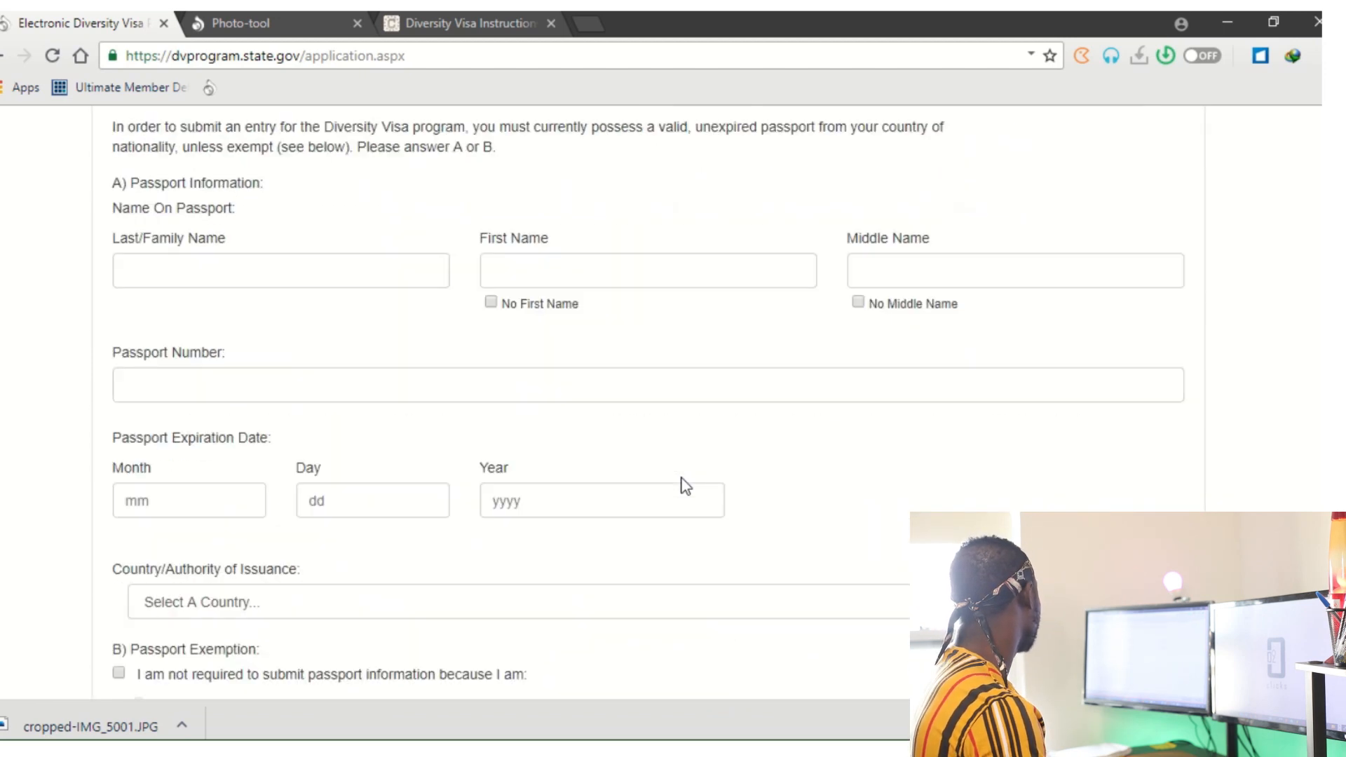
pyautogui.scroll(6, 686, 485)
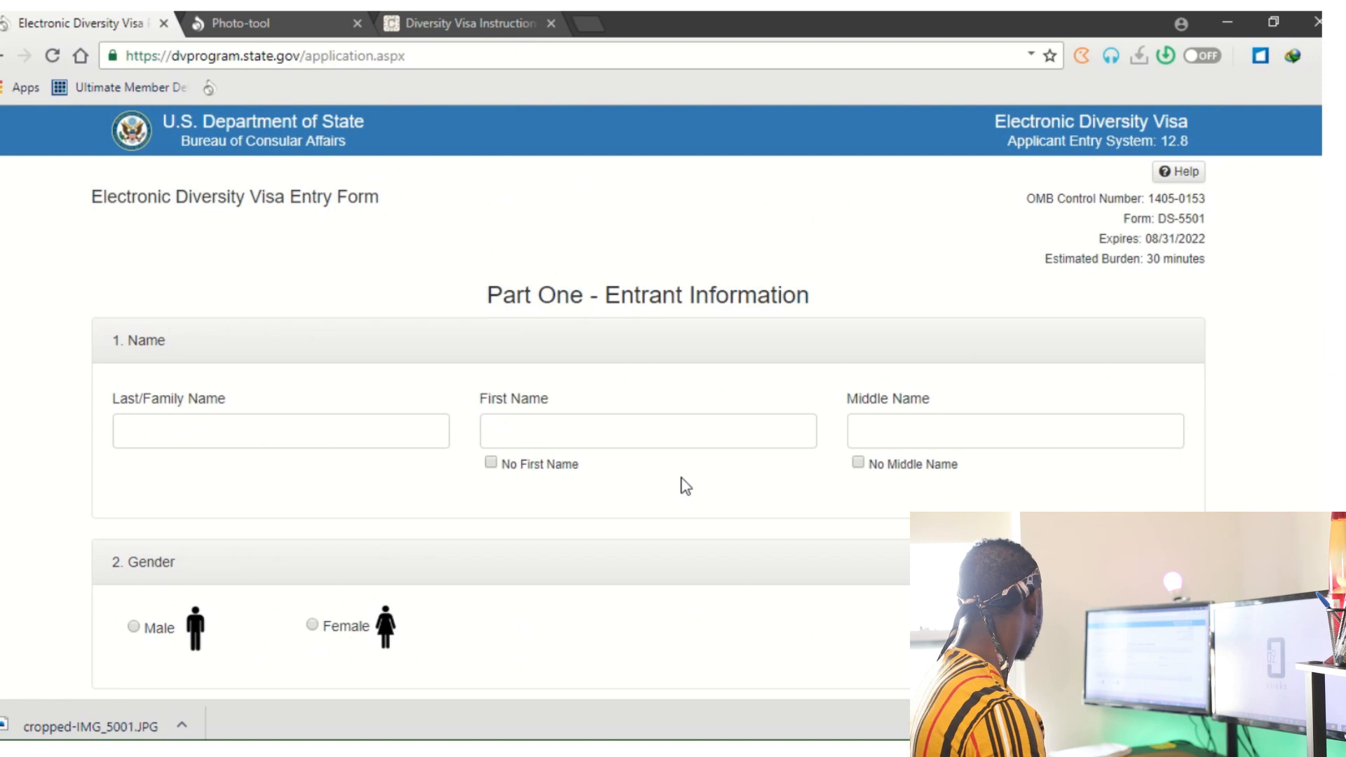
# Enter the entrant's last name, correcting an initial typo.
pyautogui.click(261, 435)
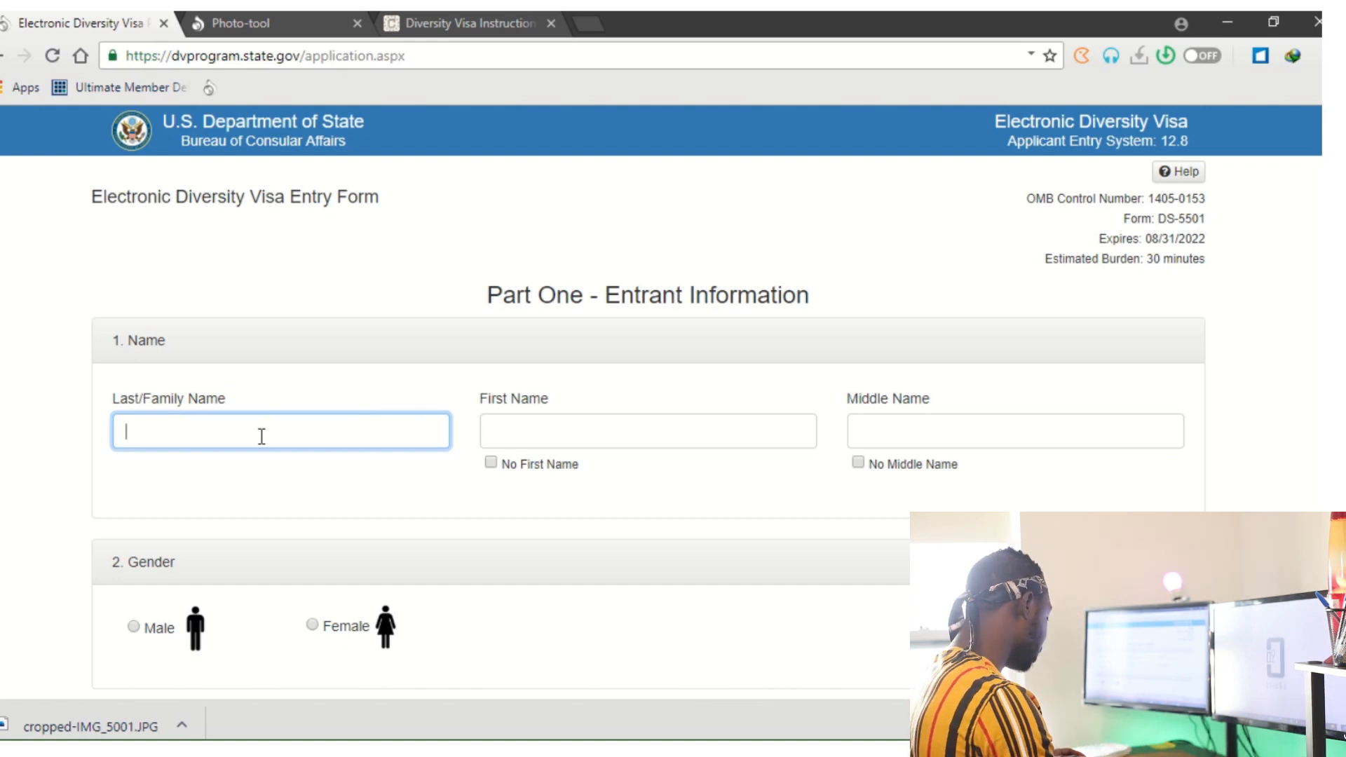
pyautogui.write('u')
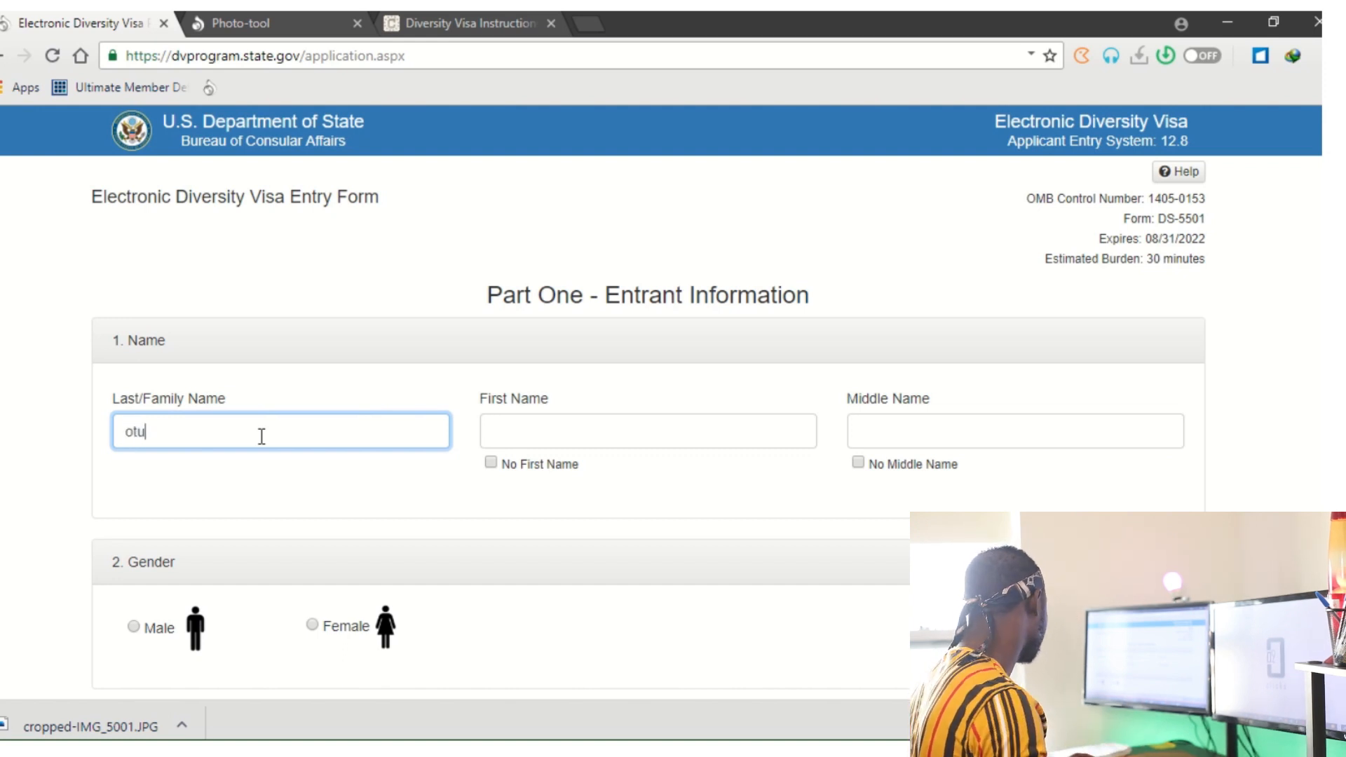
pyautogui.press('BackSpace')
pyautogui.press('BackSpace')
pyautogui.press('BackSpace')
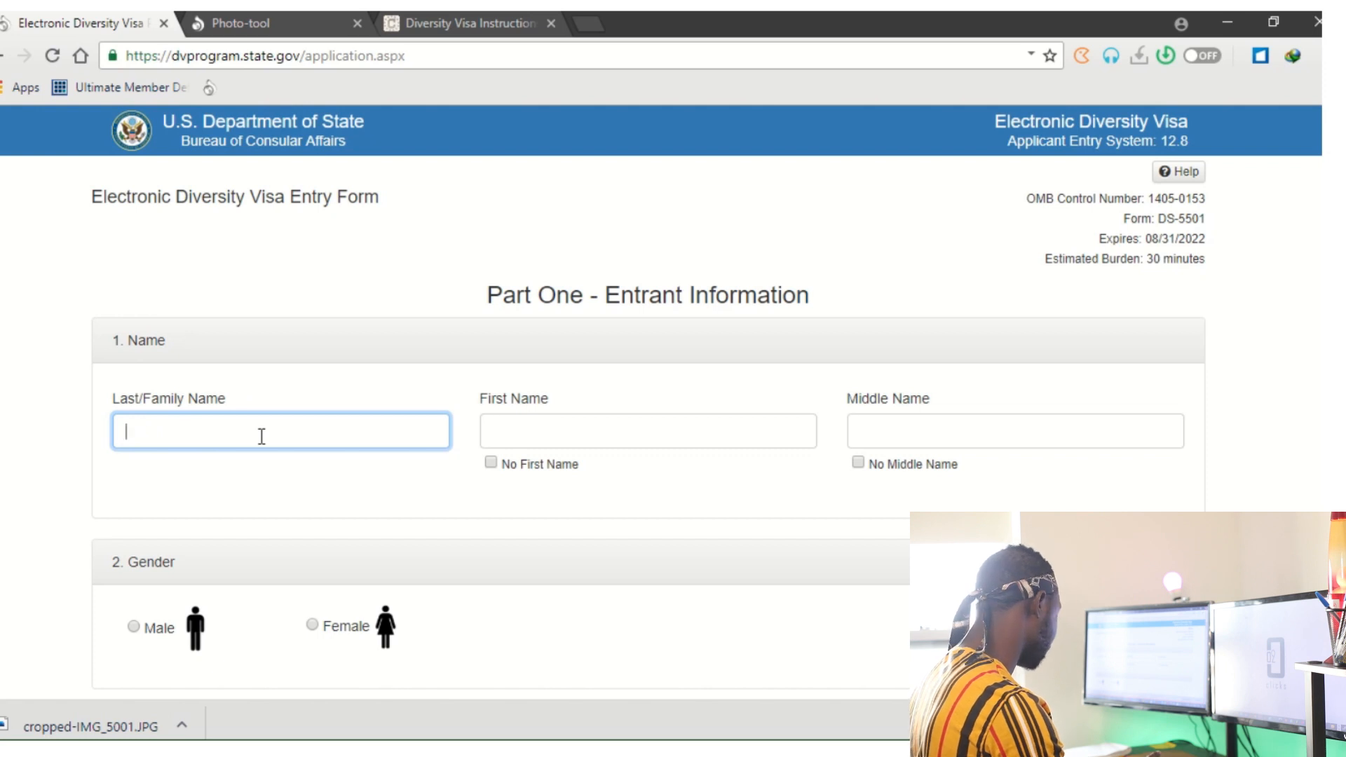
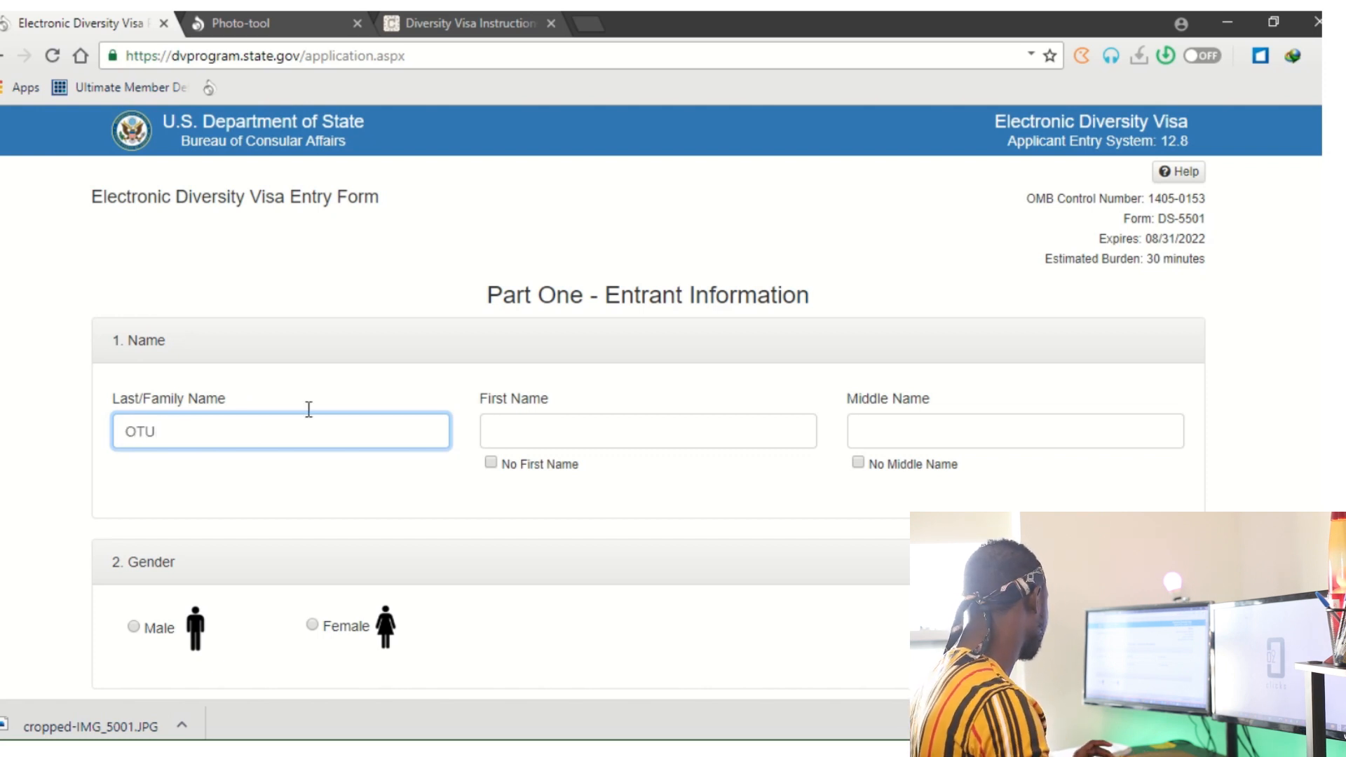
# Fill in the entrant's first name and middle name.
pyautogui.click(595, 434)
pyautogui.click(1076, 425)
pyautogui.click(586, 422)
pyautogui.click(896, 437)
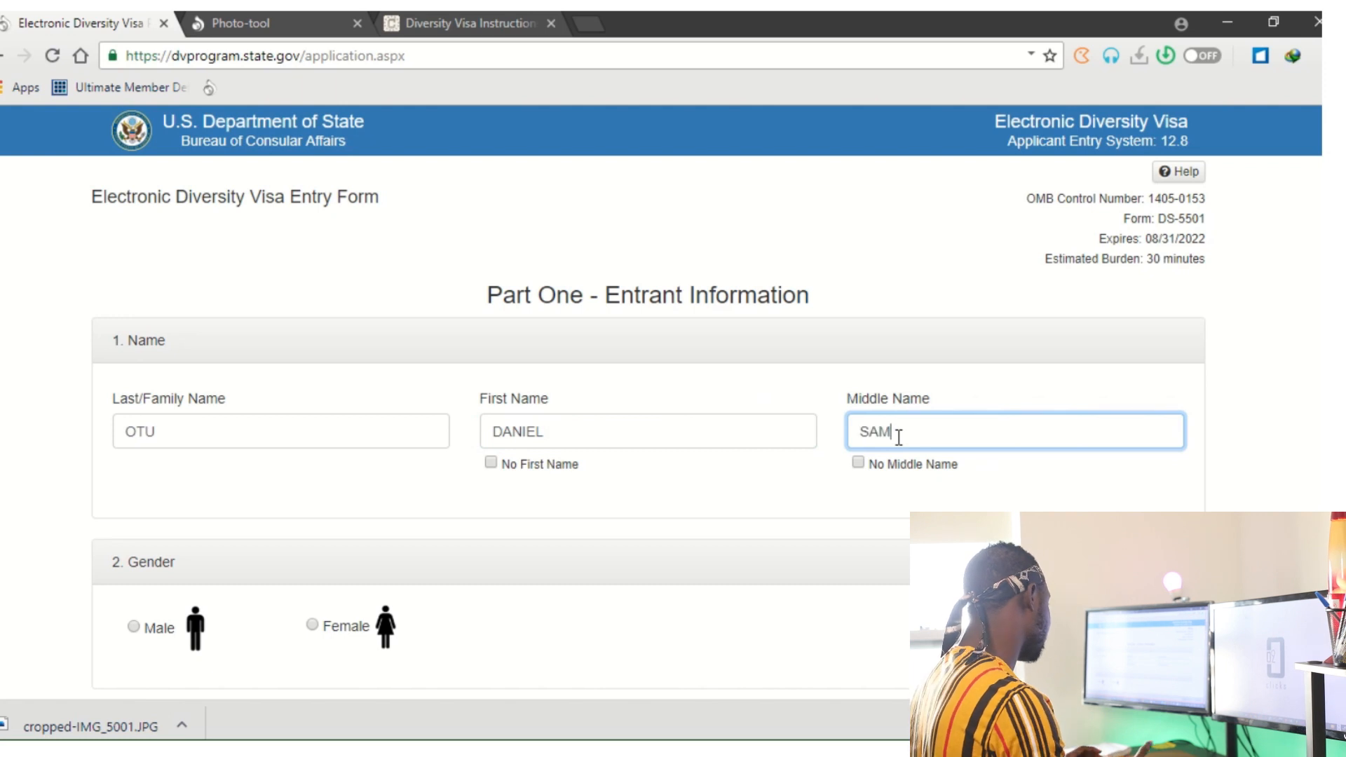
pyautogui.scroll(-4, 827, 484)
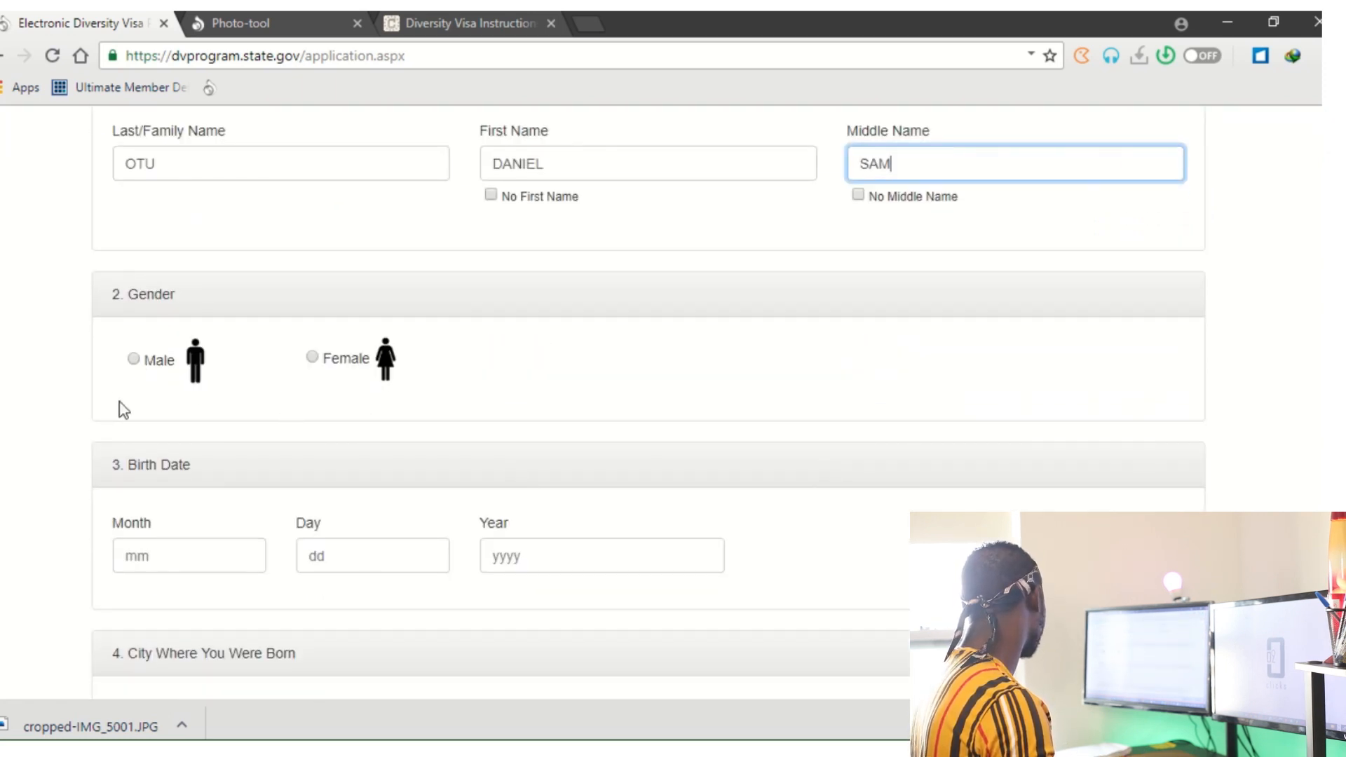
# Set gender to Male and birth date to 01/01/1992.
pyautogui.click(133, 359)
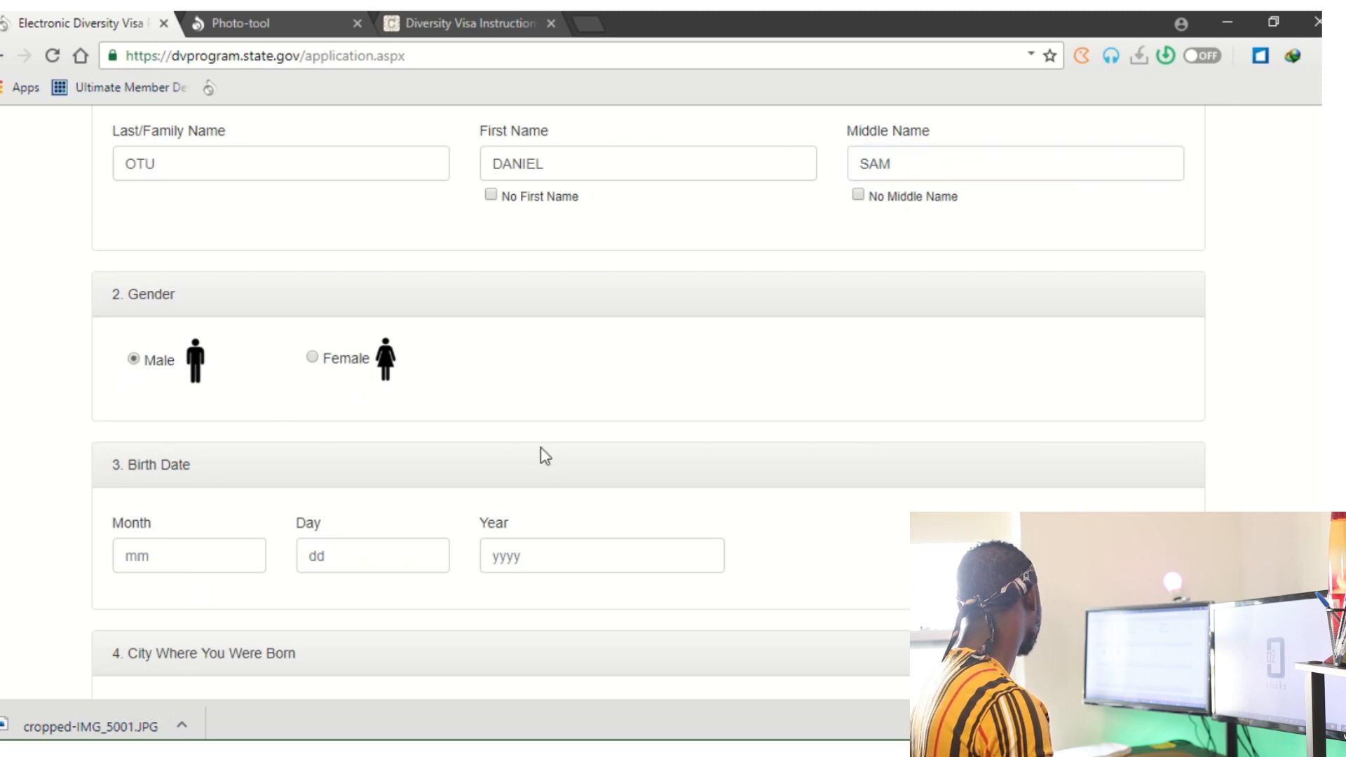
pyautogui.scroll(-4, 261, 455)
pyautogui.click(198, 291)
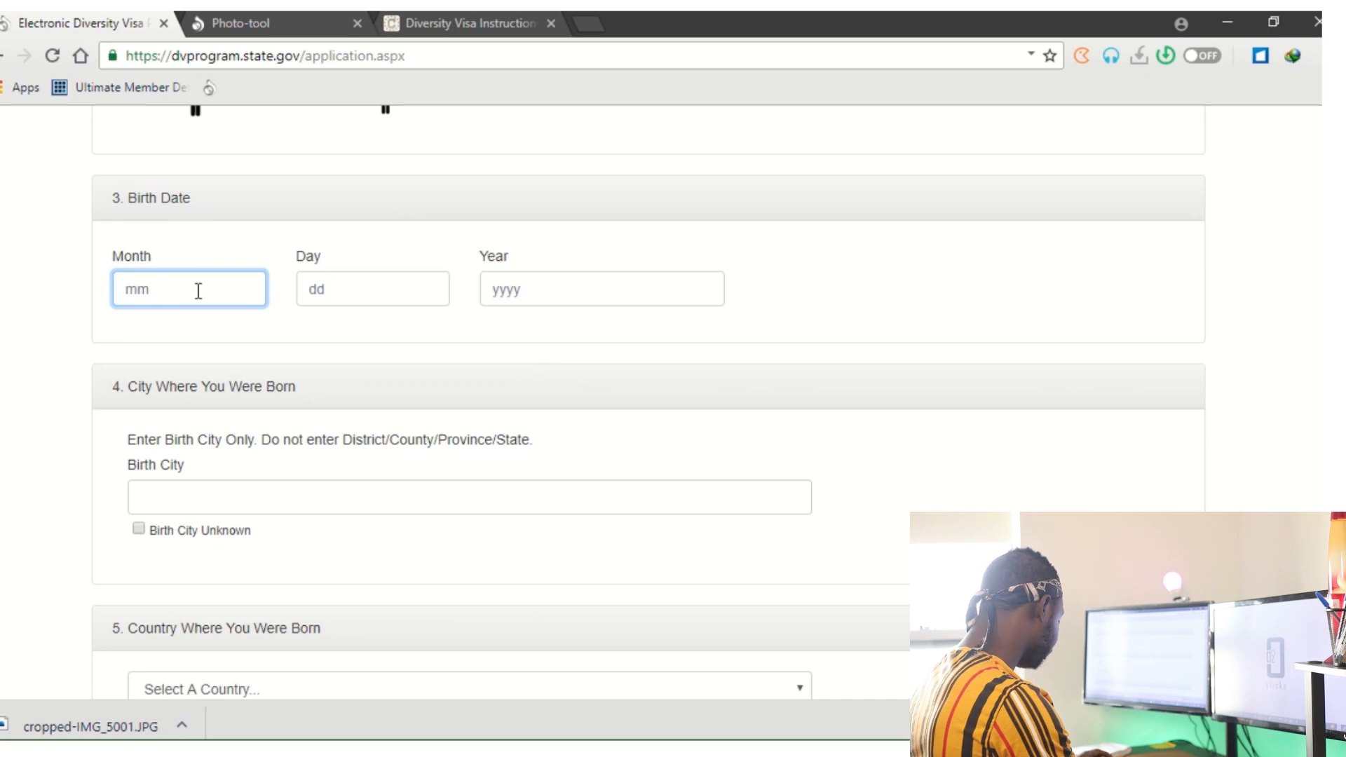
pyautogui.write('01')
pyautogui.click(339, 288)
pyautogui.write('01')
pyautogui.click(536, 279)
pyautogui.write('1992')
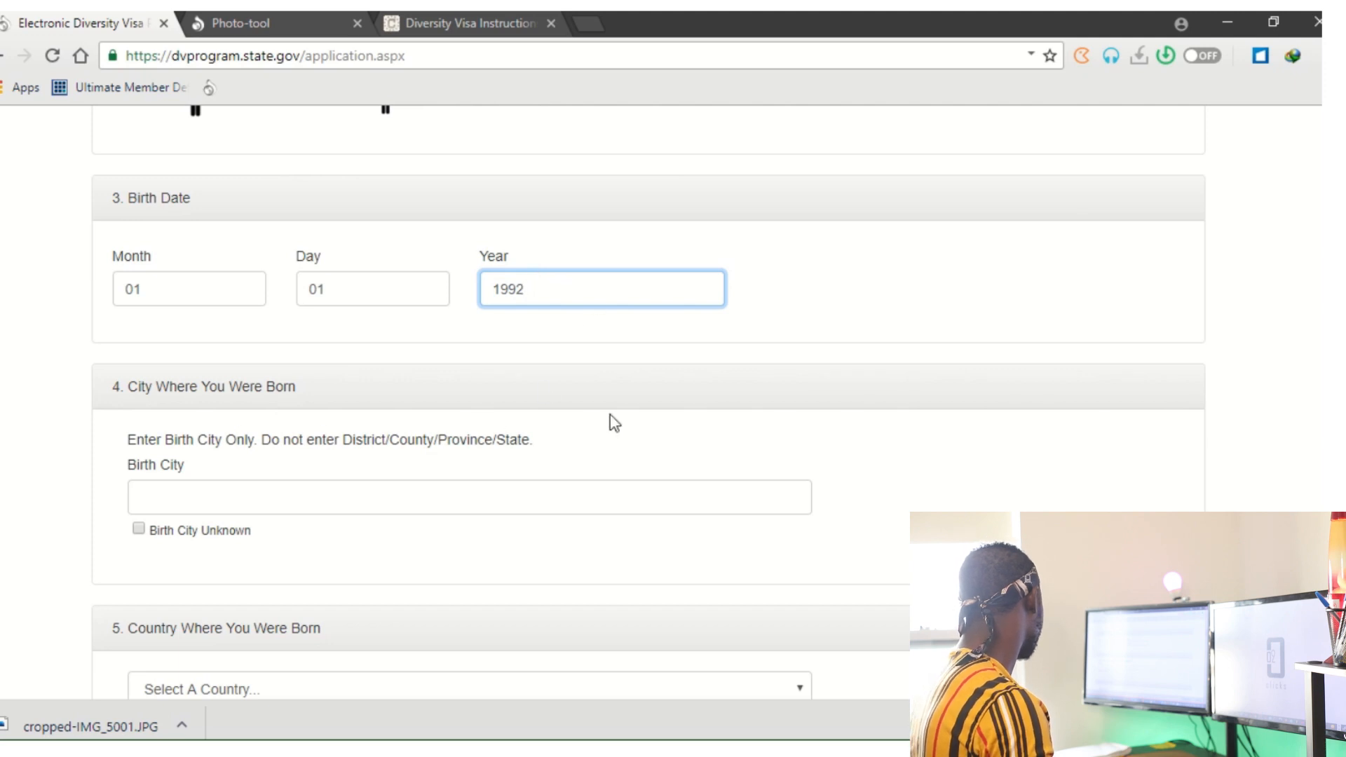
pyautogui.scroll(-2, 607, 426)
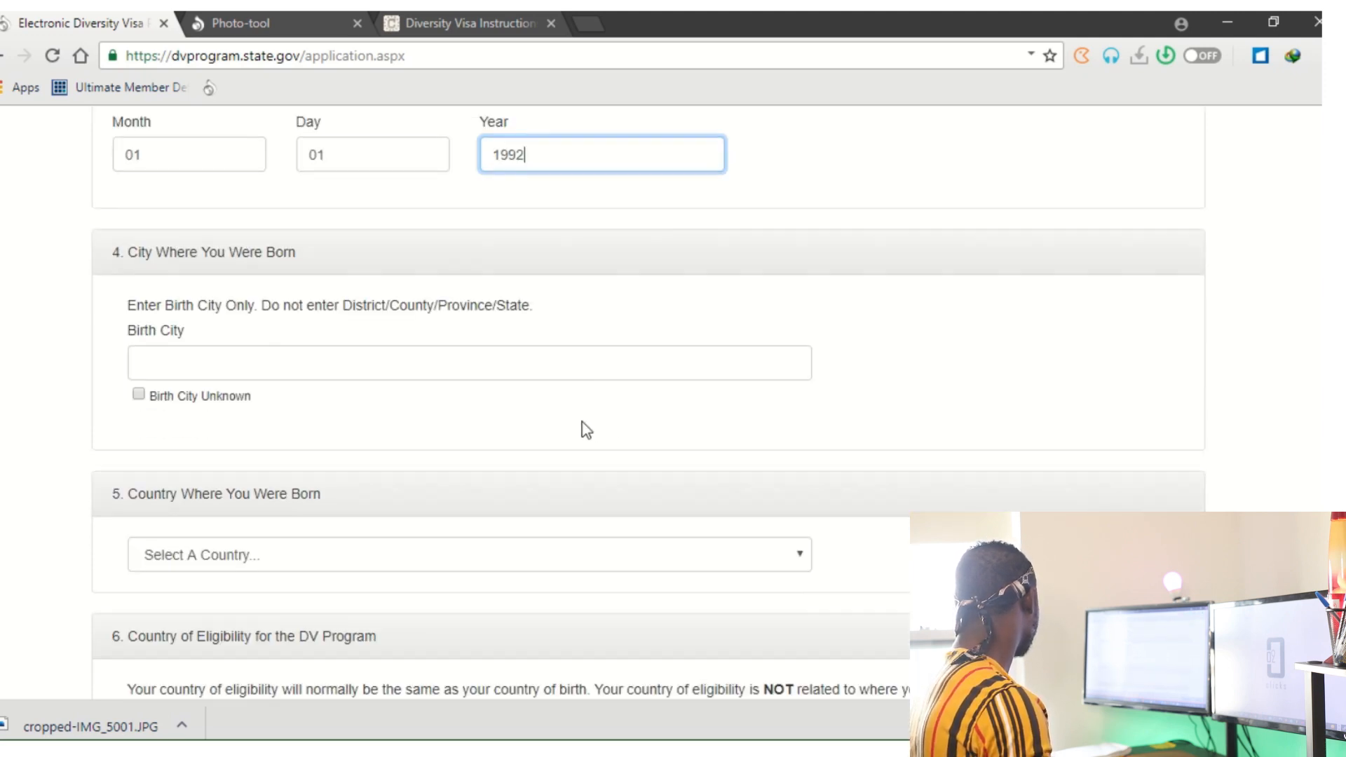
# Enter ACCRA as the birth city.
pyautogui.click(208, 370)
pyautogui.write('ACCRA')
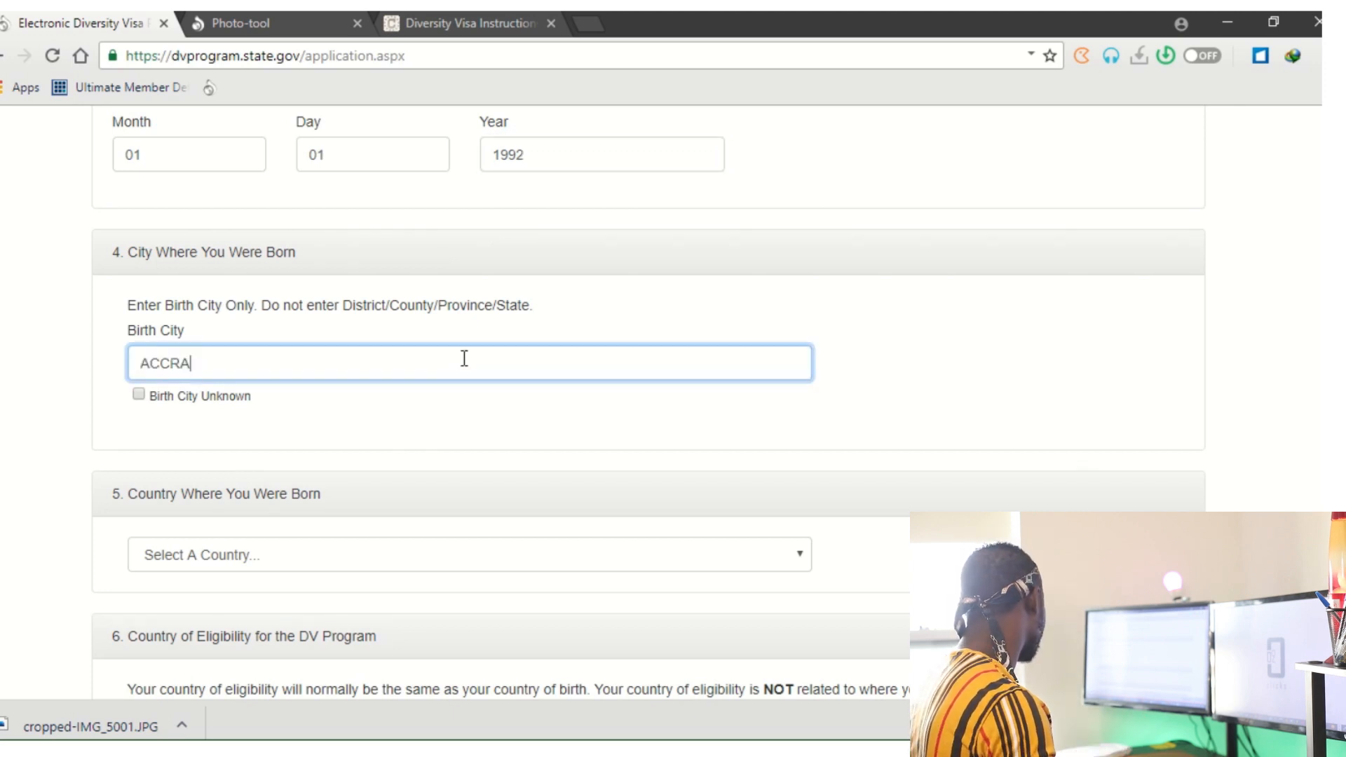
pyautogui.scroll(-2, 424, 396)
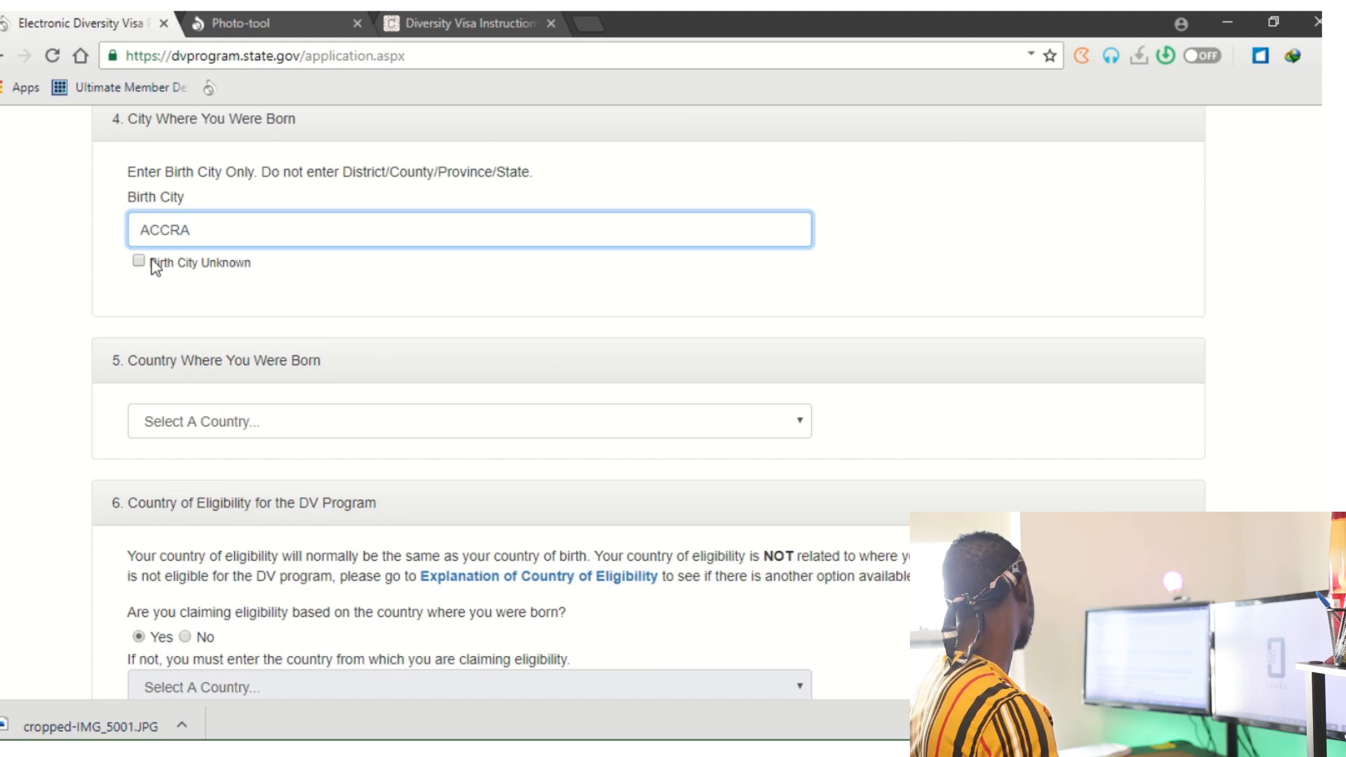
# Choose Ghana from the Country Where You Were Born list.
pyautogui.click(302, 421)
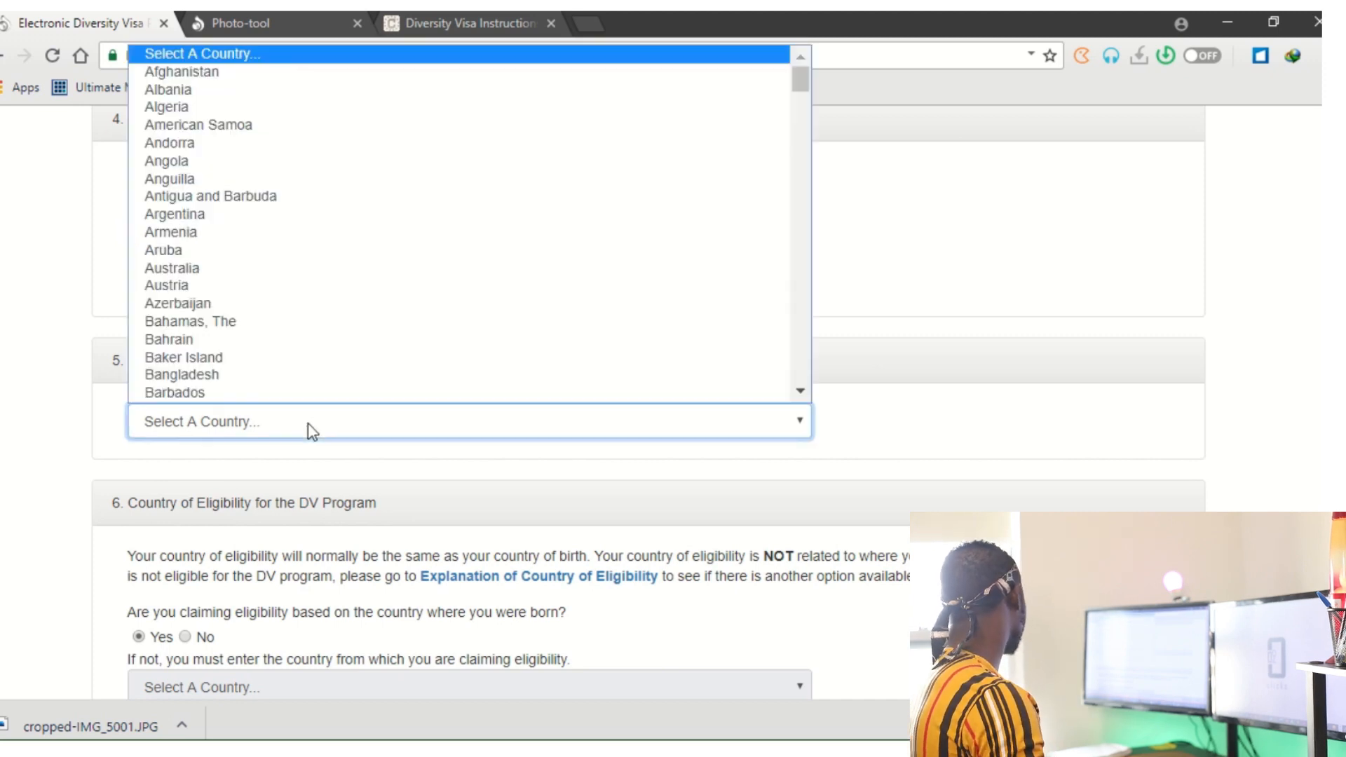
pyautogui.scroll(-20, 345, 288)
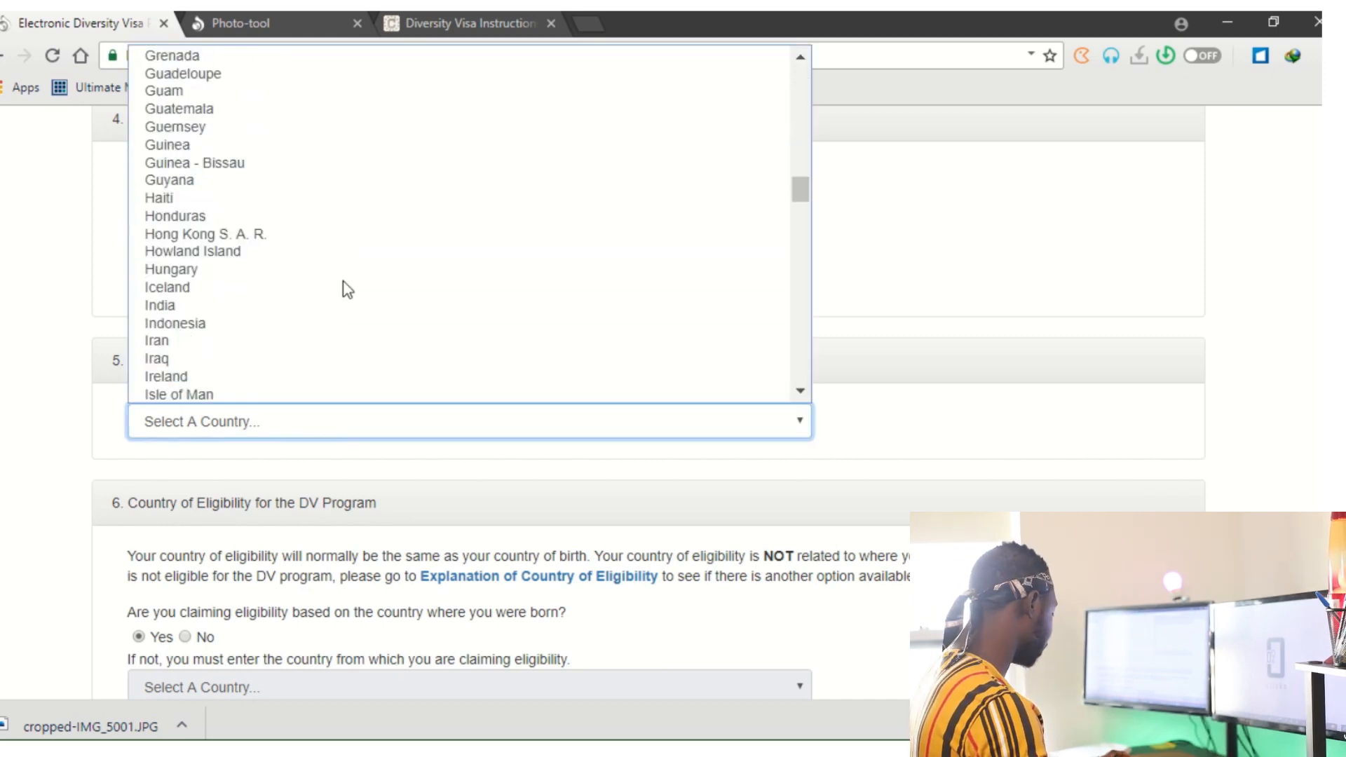
pyautogui.press('g')
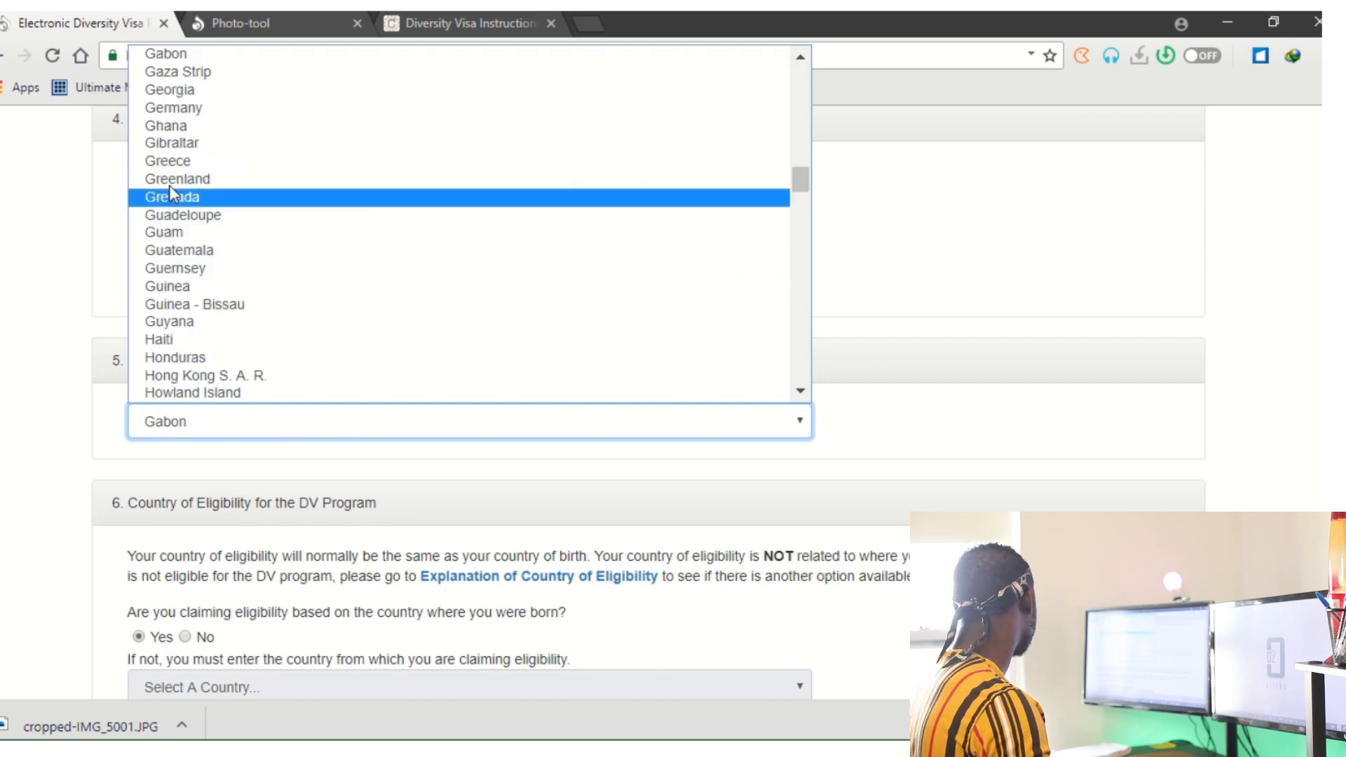
pyautogui.click(195, 125)
pyautogui.scroll(-2, 493, 451)
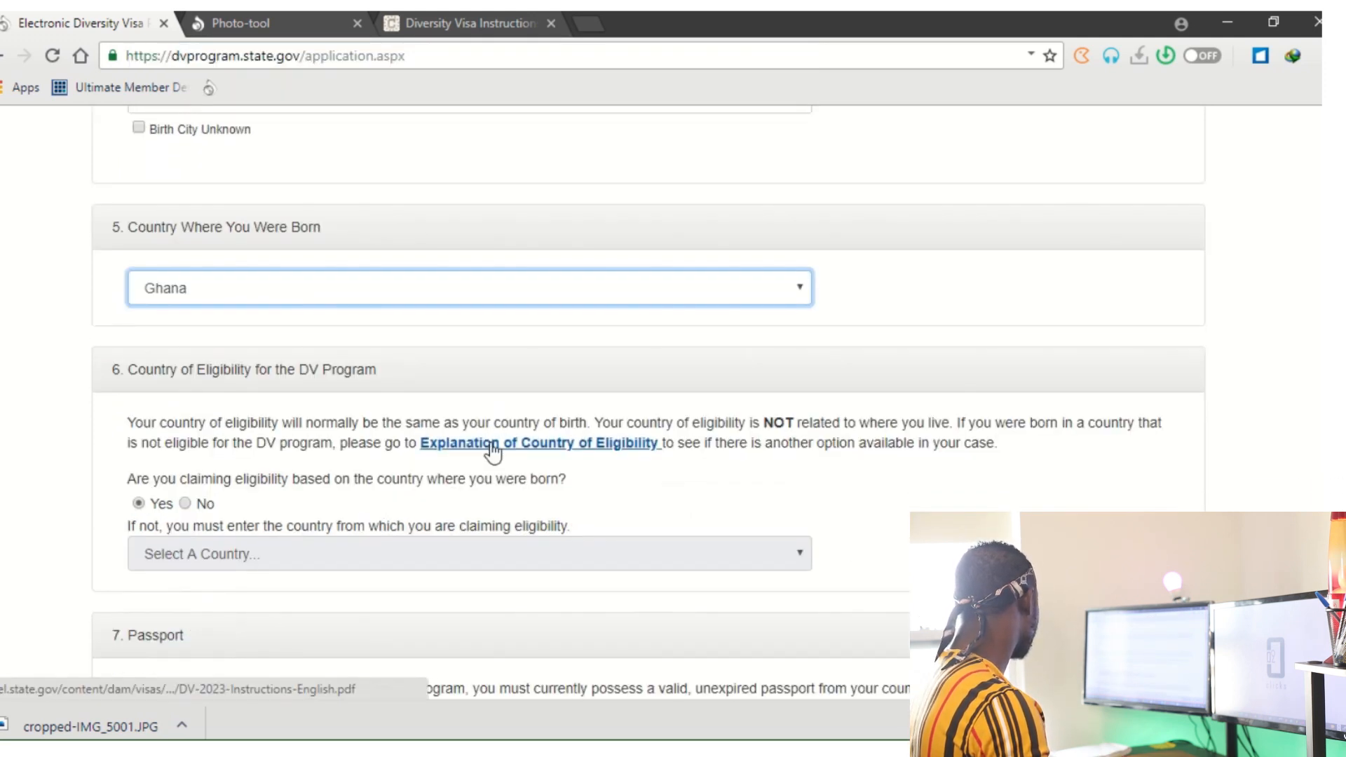
pyautogui.scroll(-2, 493, 450)
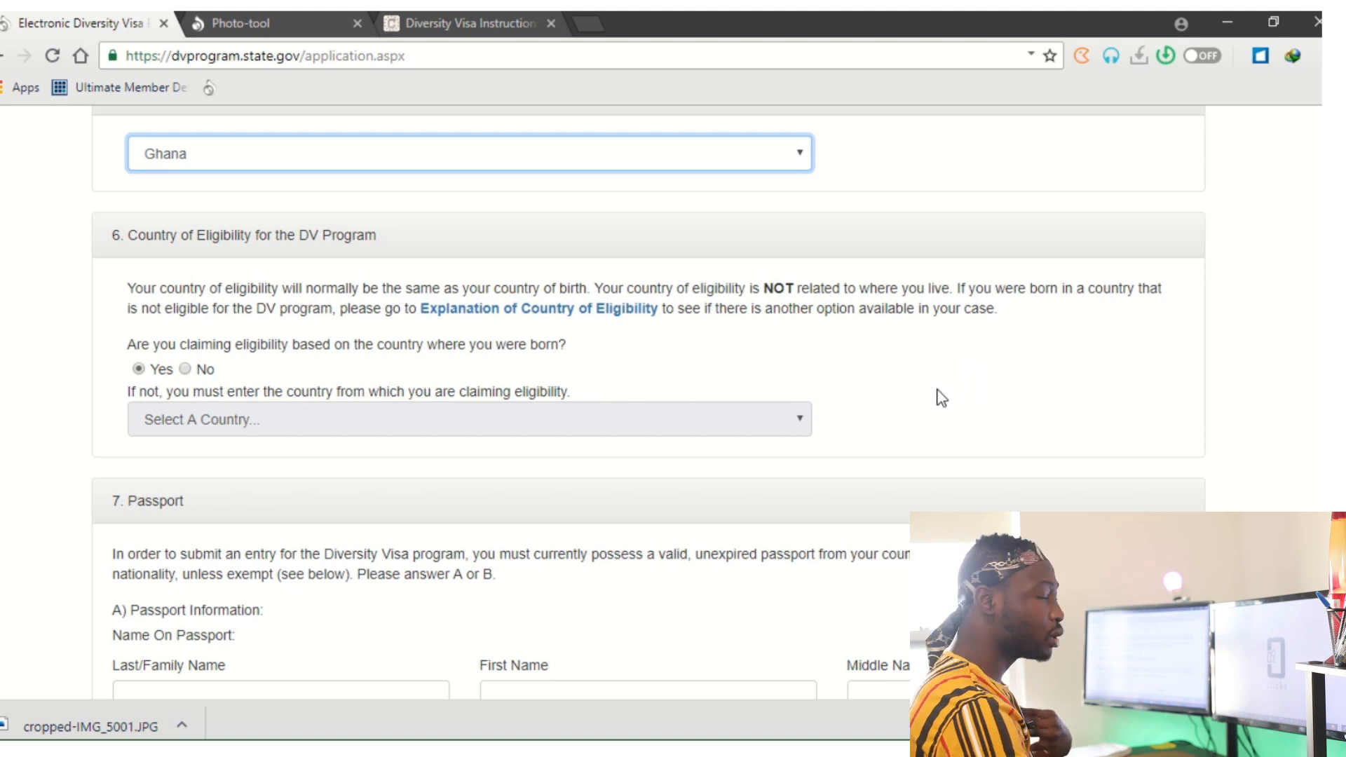
pyautogui.click(223, 379)
pyautogui.scroll(-2, 223, 380)
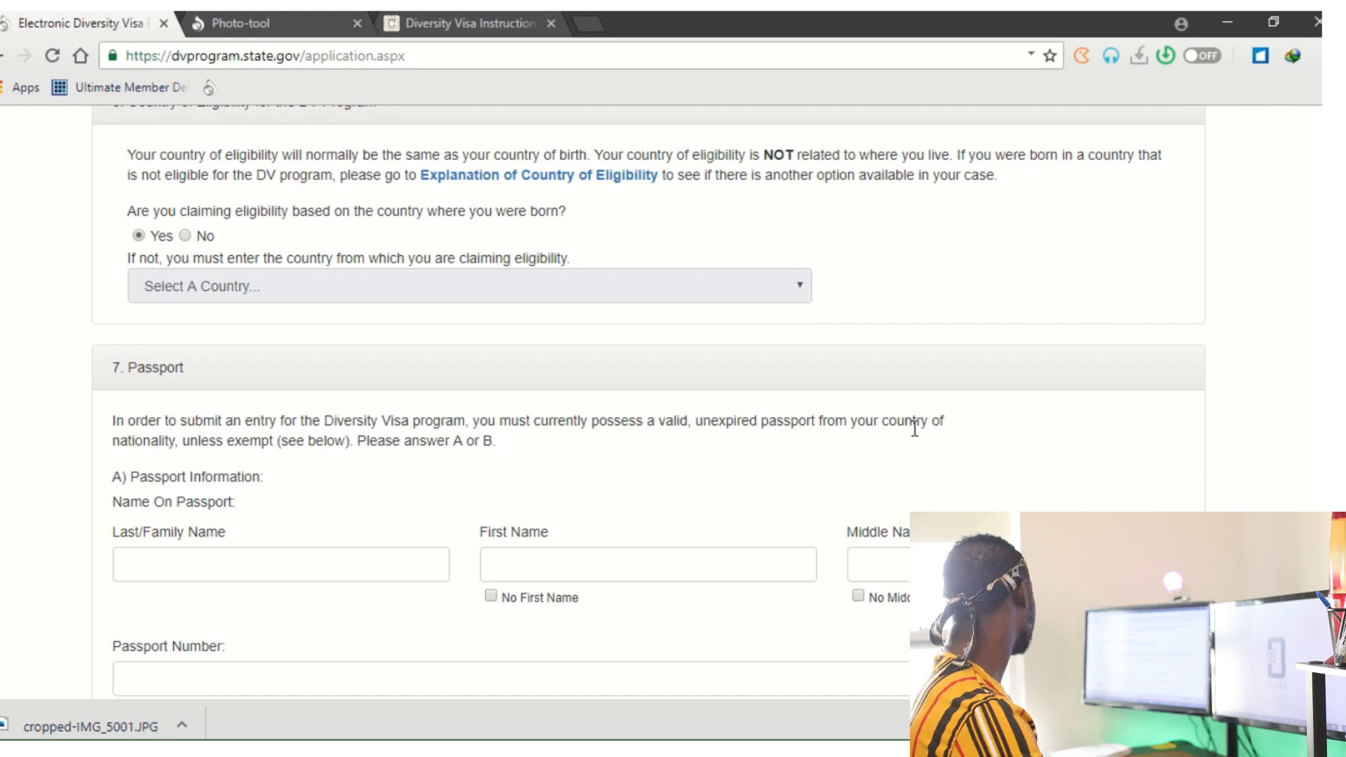
pyautogui.scroll(-4, 911, 452)
# Enter the passport holder's last, first and middle names and the passport number.
pyautogui.click(339, 291)
pyautogui.click(536, 289)
pyautogui.click(894, 292)
pyautogui.click(630, 414)
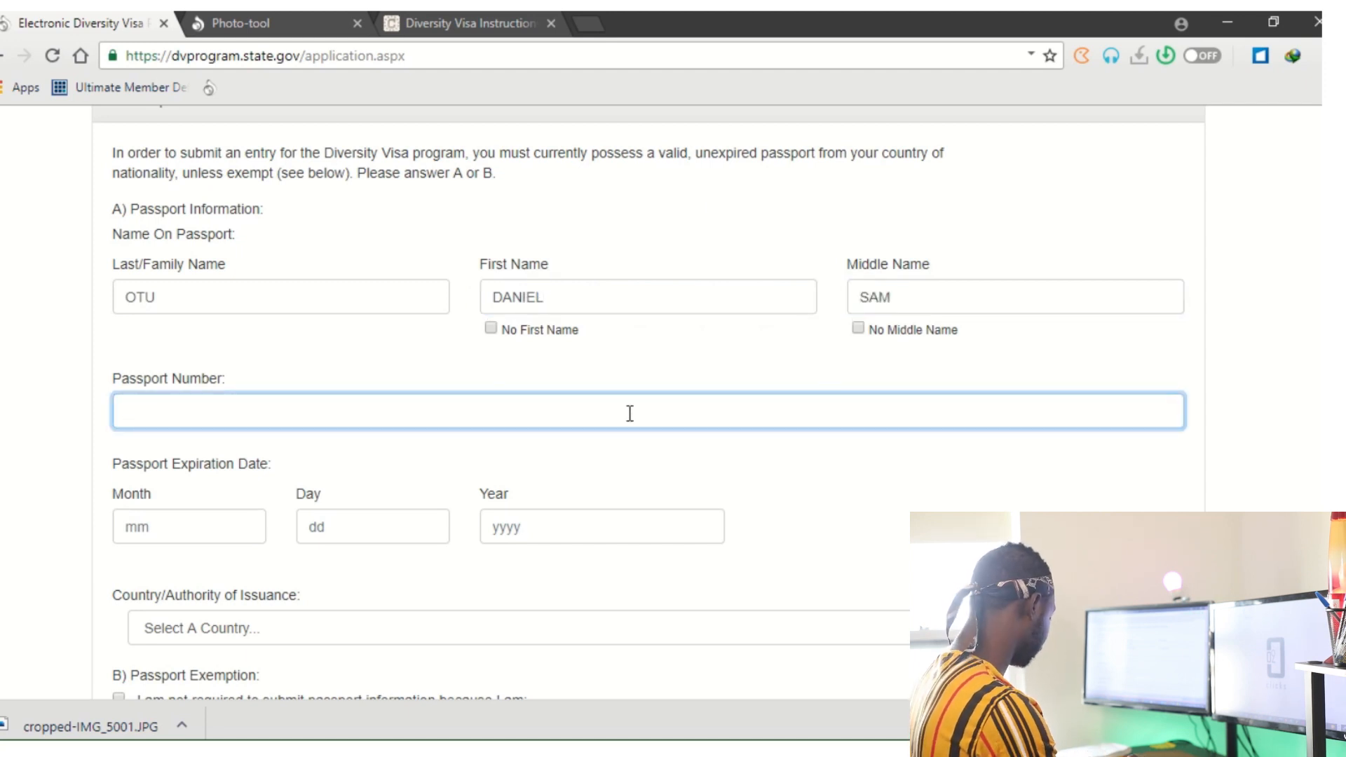
# Set the passport expiration date to 01/01/1992.
pyautogui.scroll(-2, 240, 435)
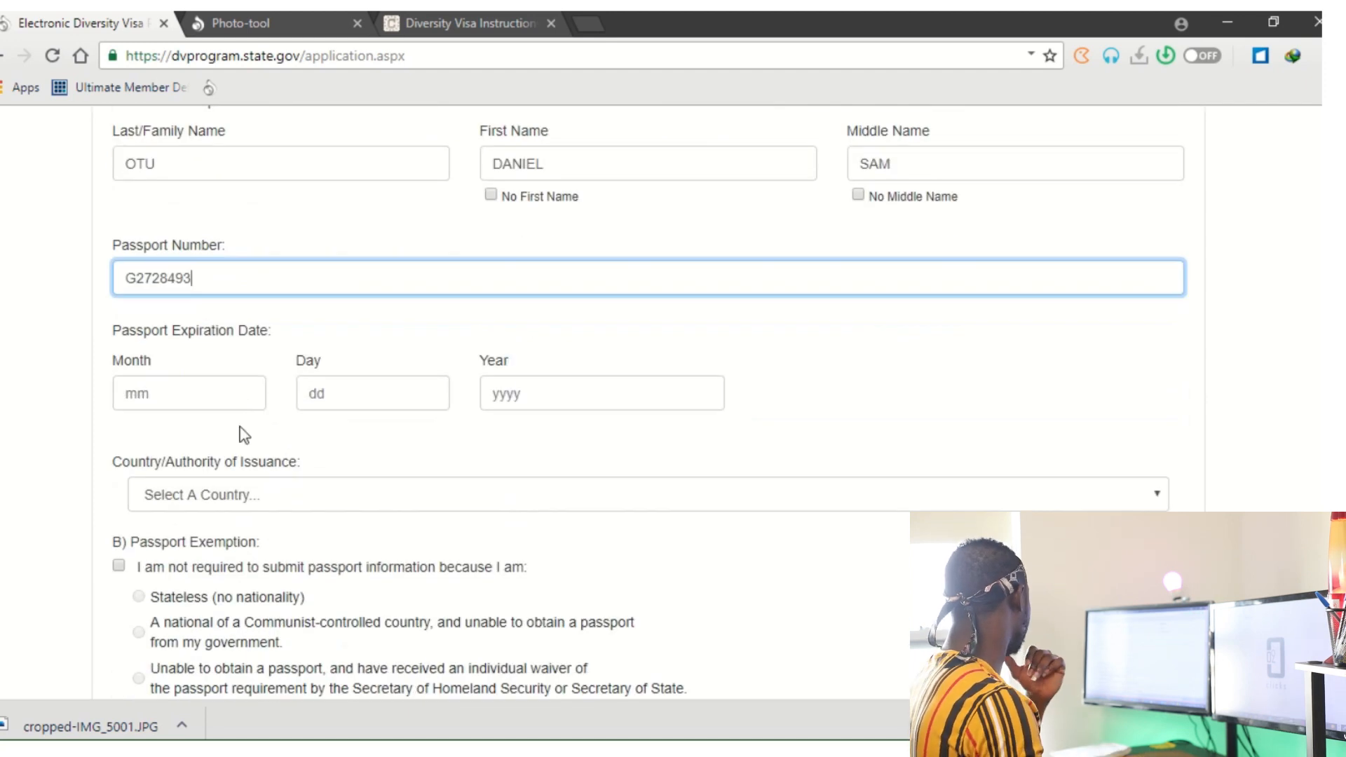
pyautogui.click(242, 401)
pyautogui.write('01')
pyautogui.click(427, 385)
pyautogui.write('01')
pyautogui.click(616, 403)
pyautogui.write('1992')
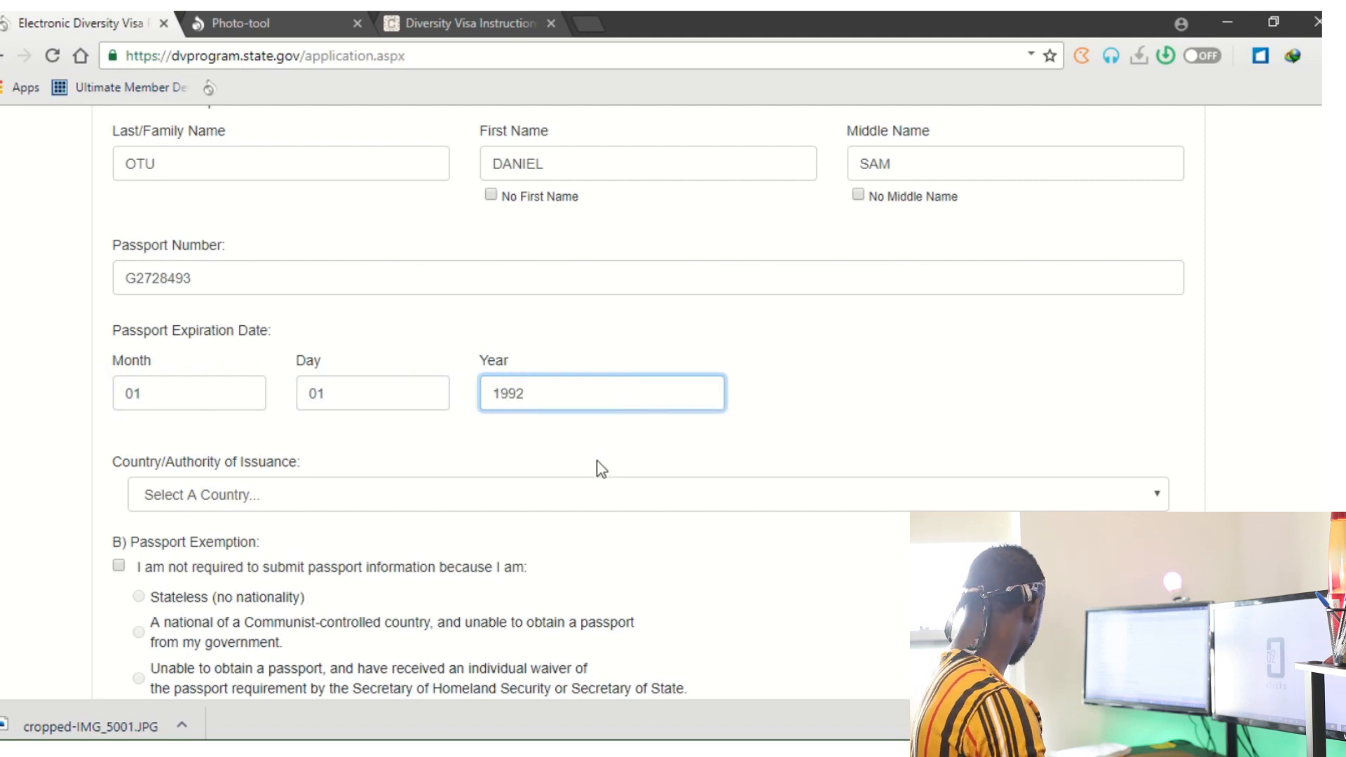
# Select Ghana as the passport's Country/Authority of Issuance.
pyautogui.scroll(-2, 601, 469)
pyautogui.click(229, 360)
pyautogui.click(228, 360)
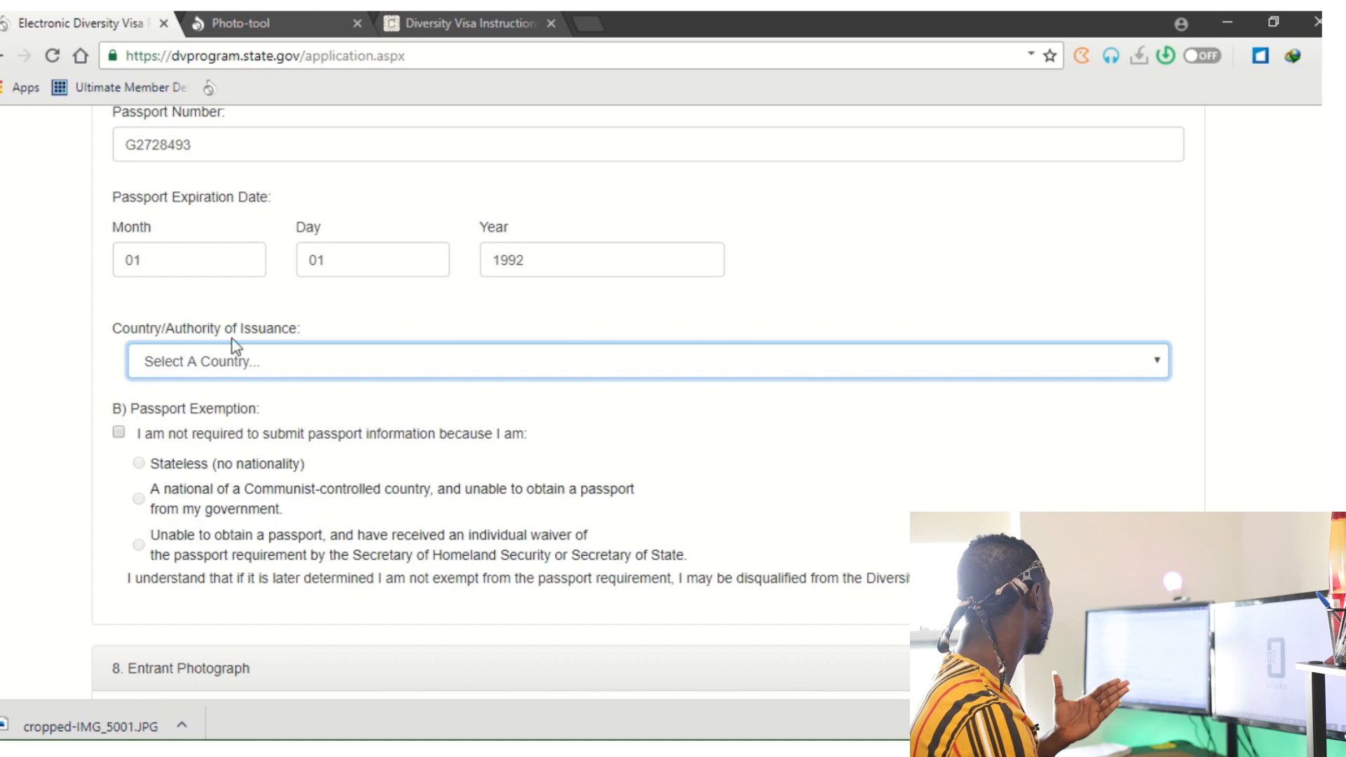
pyautogui.click(188, 348)
pyautogui.press('g')
pyautogui.scroll(-10, 281, 477)
pyautogui.scroll(5, 192, 571)
pyautogui.click(168, 532)
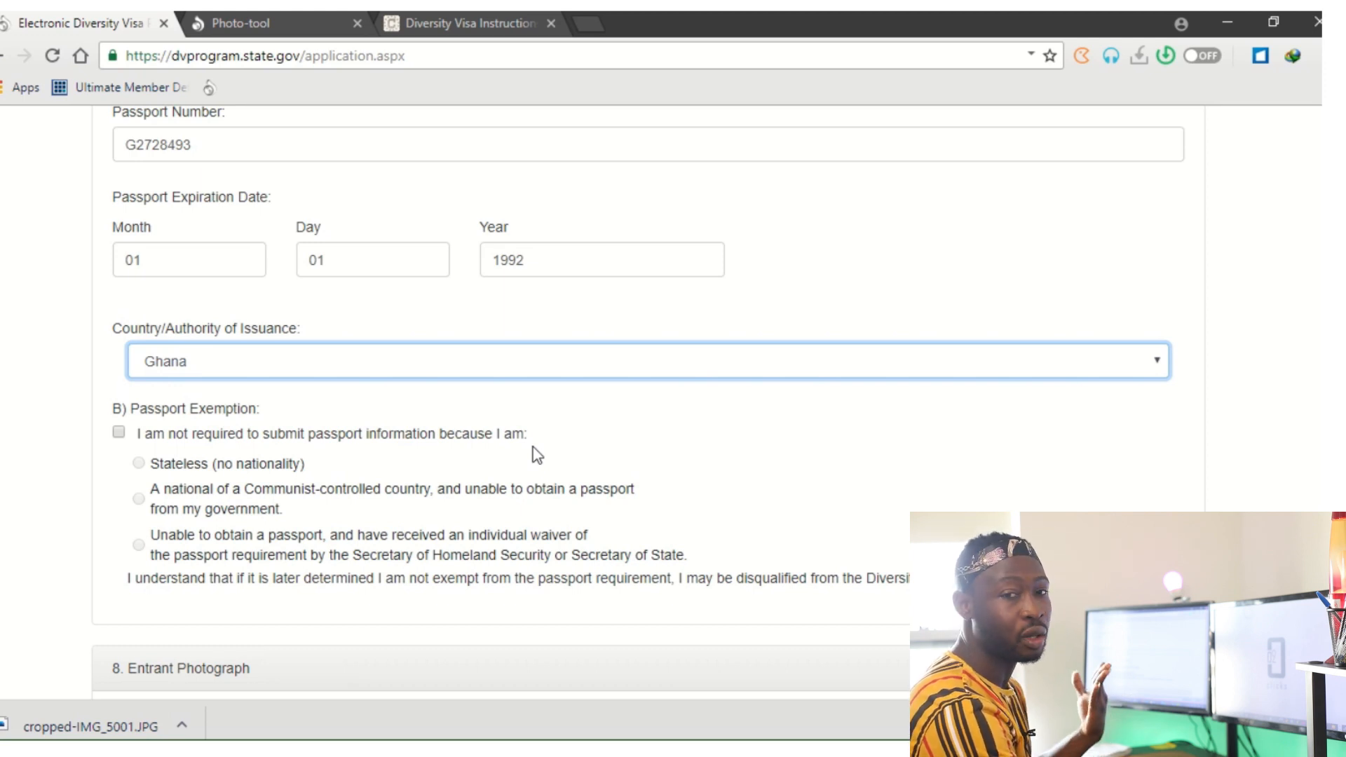
# Attach cropped-IMG_5001.JPG from Downloads as the entrant photograph, then scroll to Mailing Address.
pyautogui.scroll(-8, 456, 491)
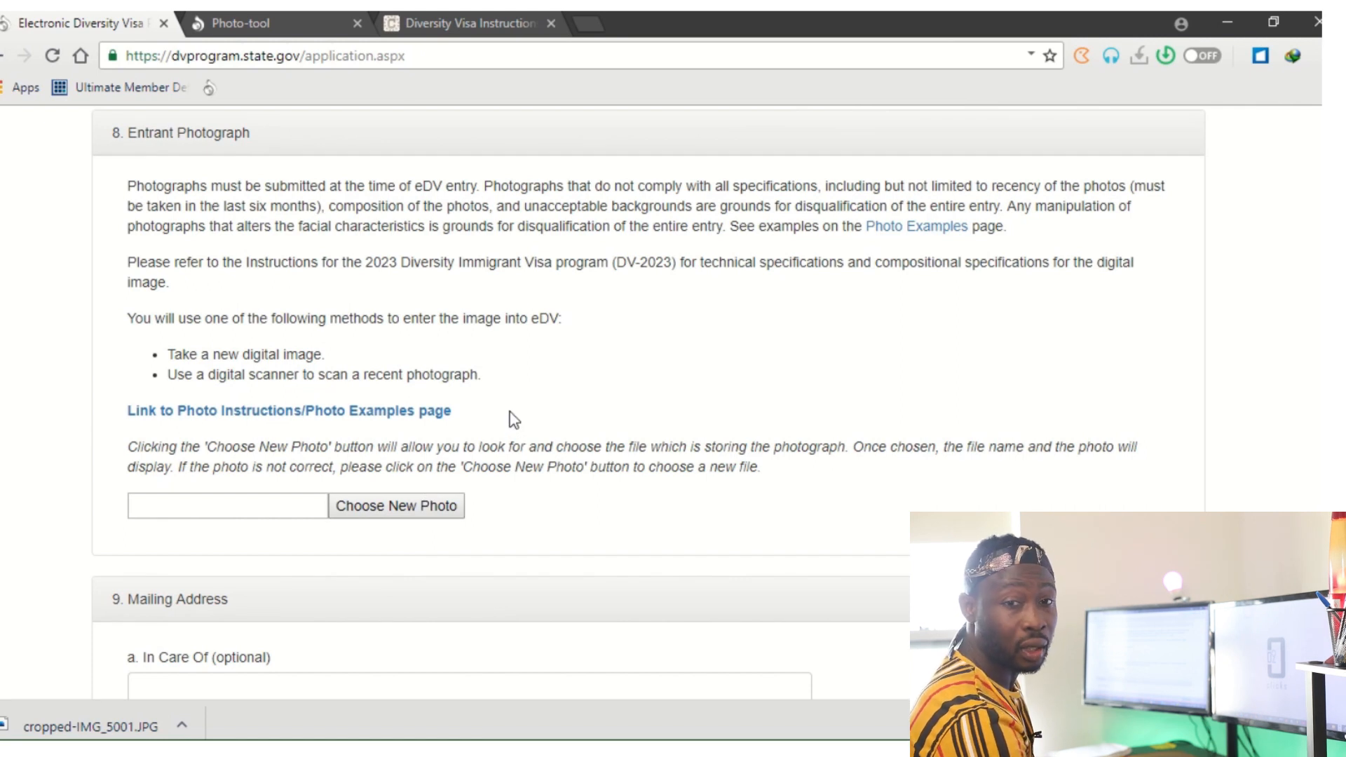
pyautogui.click(383, 510)
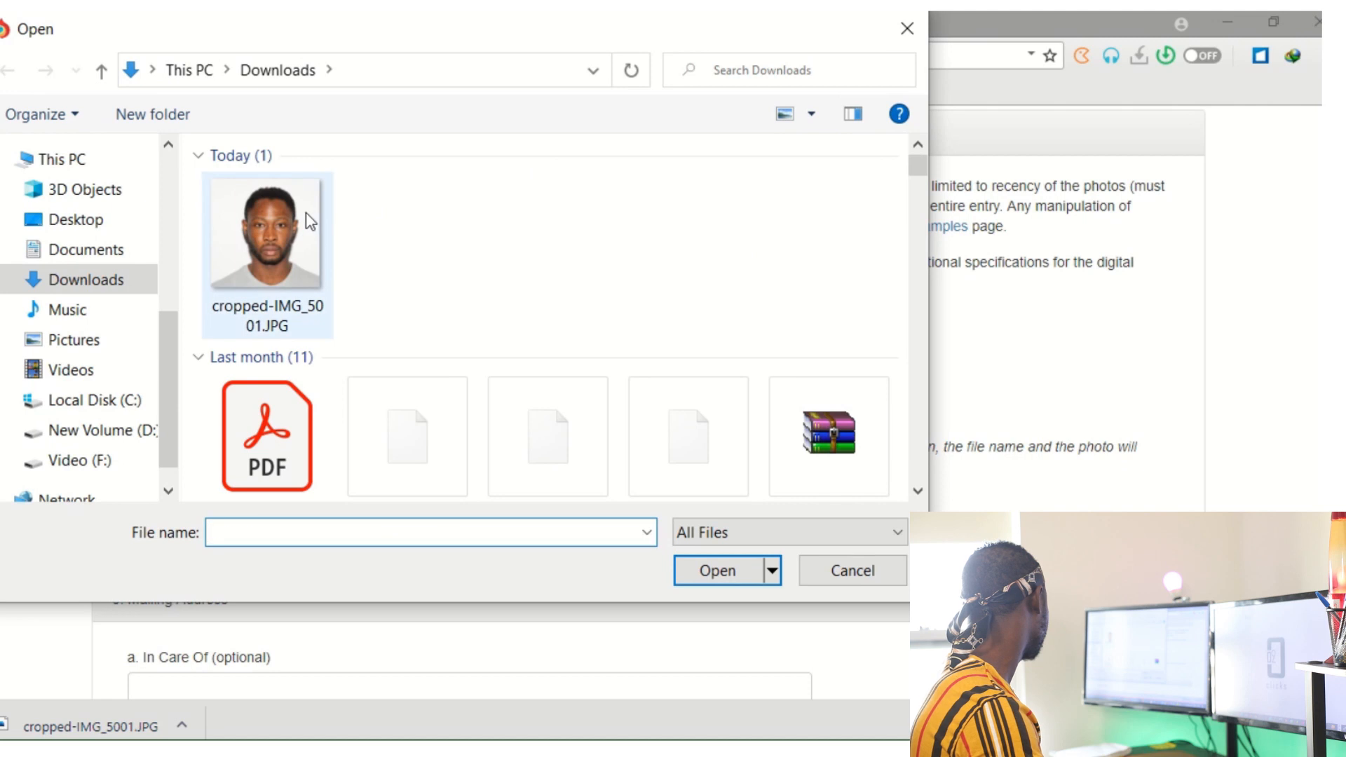
pyautogui.click(270, 235)
pyautogui.click(715, 571)
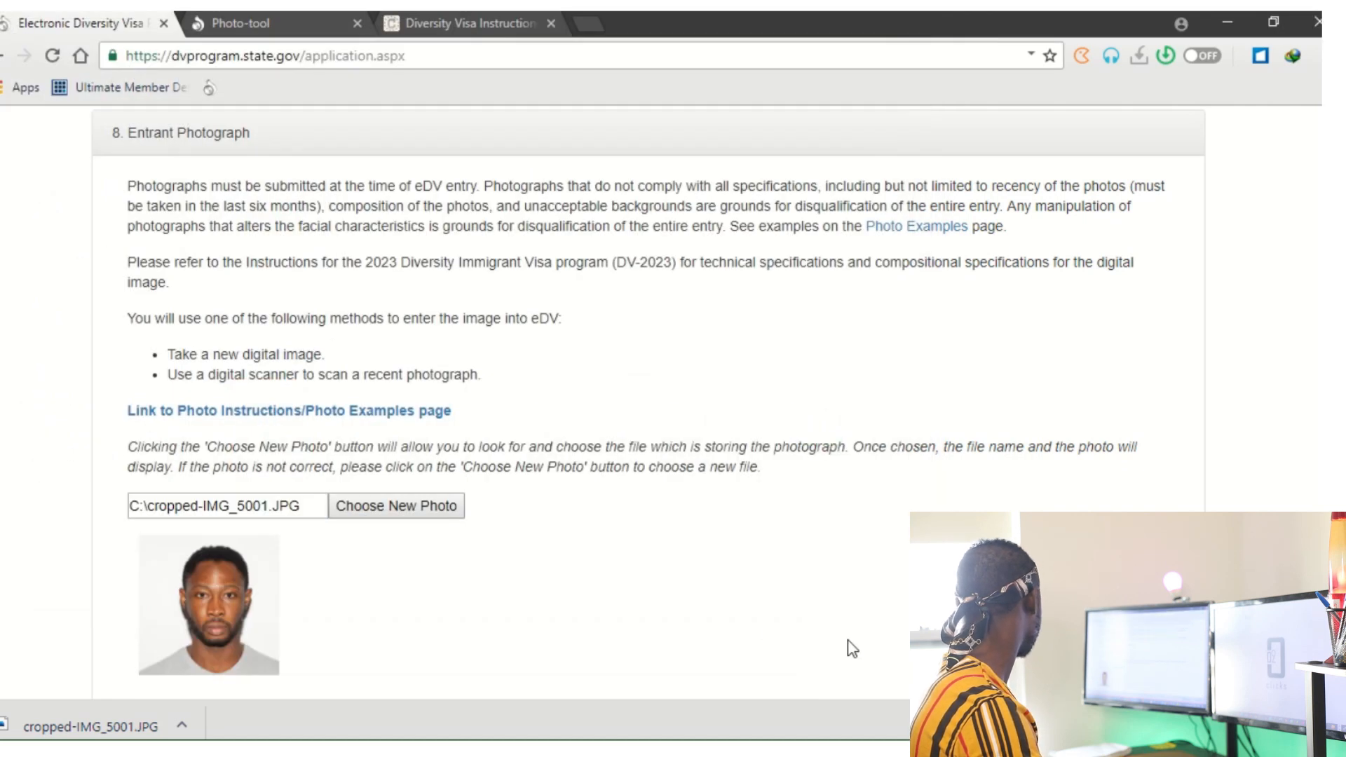
pyautogui.scroll(-5, 852, 648)
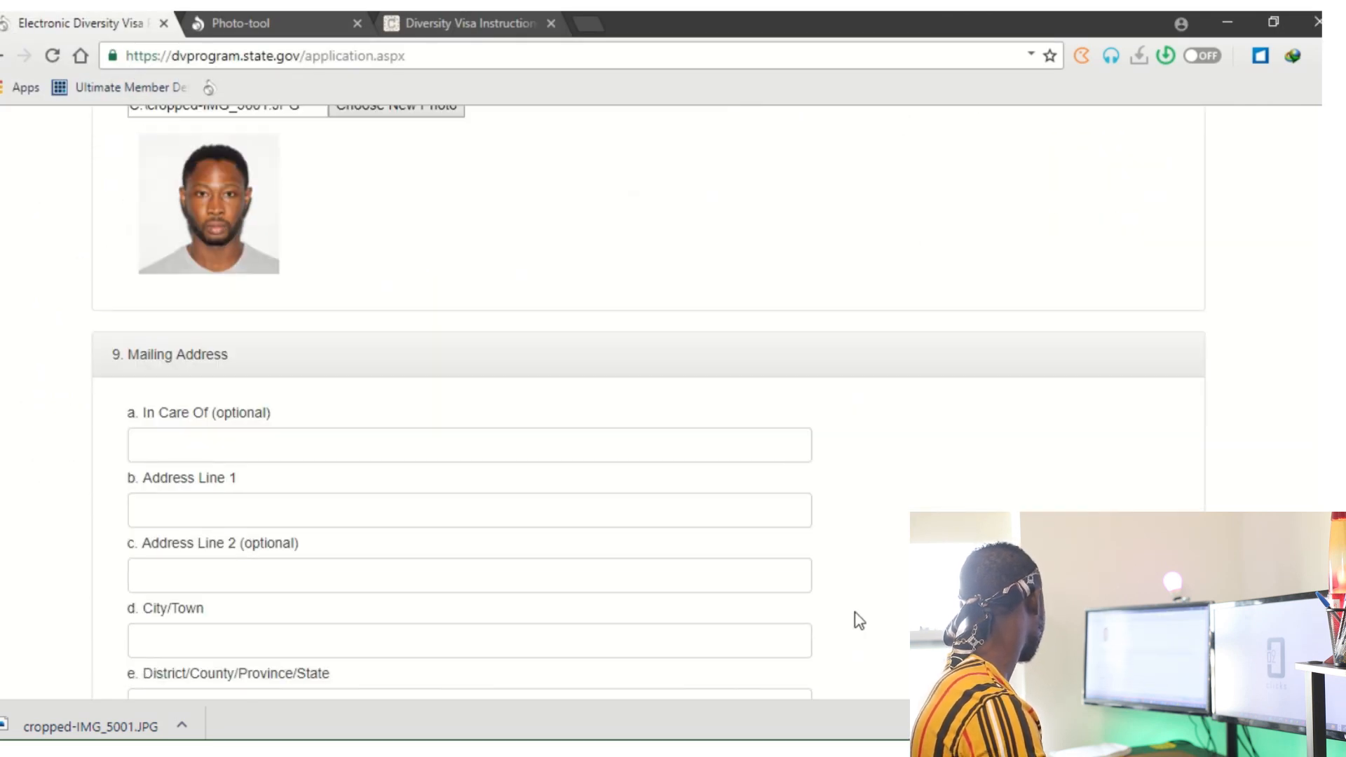
pyautogui.scroll(-2, 855, 631)
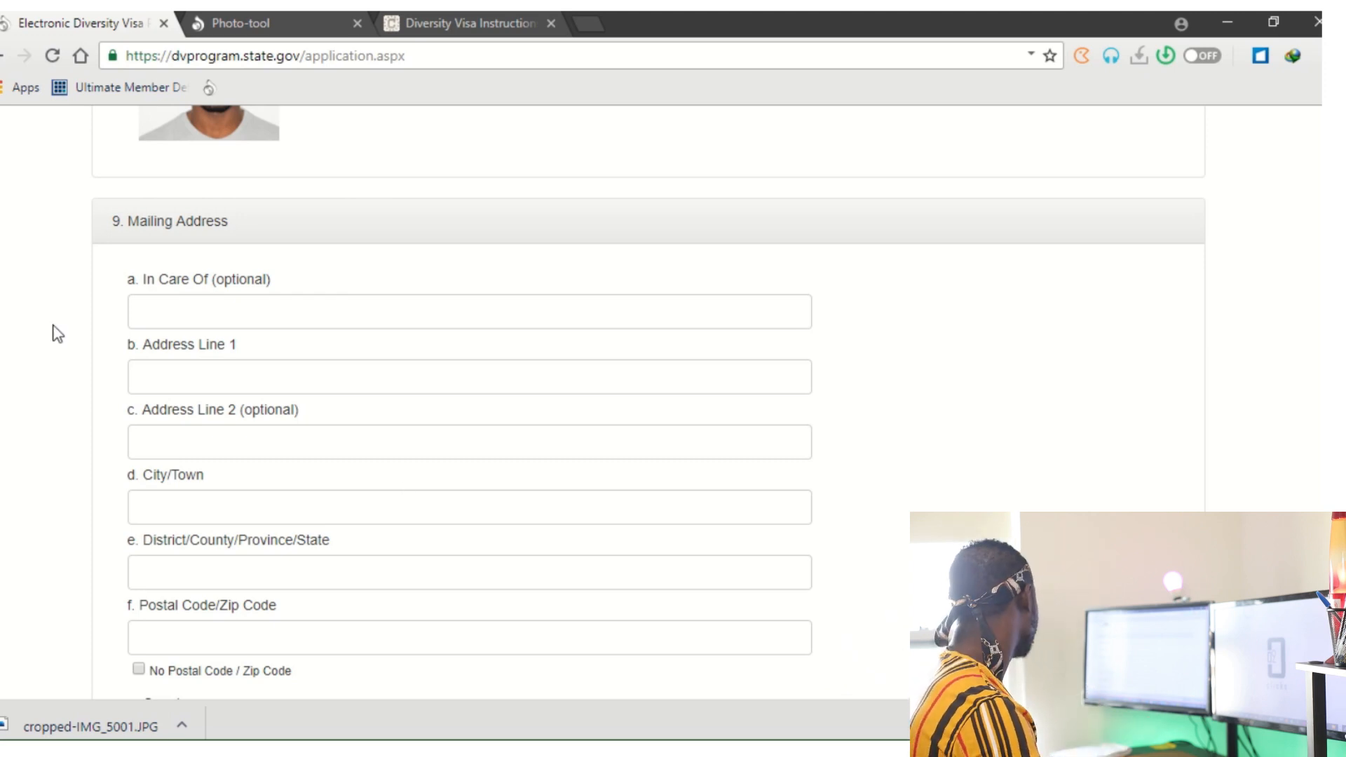
# Fill in the mailing address street line, city, district and postal code fields.
pyautogui.click(208, 369)
pyautogui.write('ACC')
pyautogui.press('BackSpace')
pyautogui.press('BackSpace')
pyautogui.press('BackSpace')
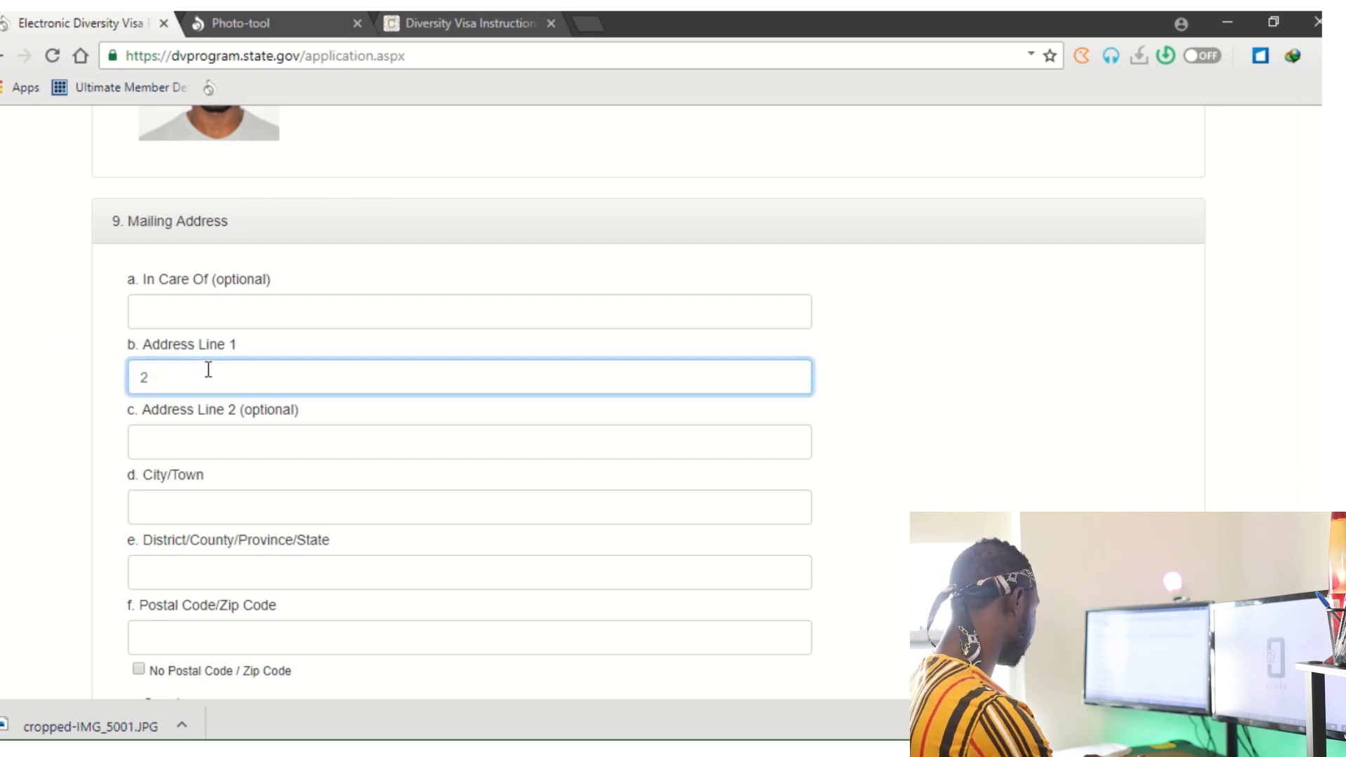
pyautogui.click(253, 501)
pyautogui.write('MADINA ST')
pyautogui.click(323, 563)
pyautogui.write('ACRRA')
pyautogui.click(311, 643)
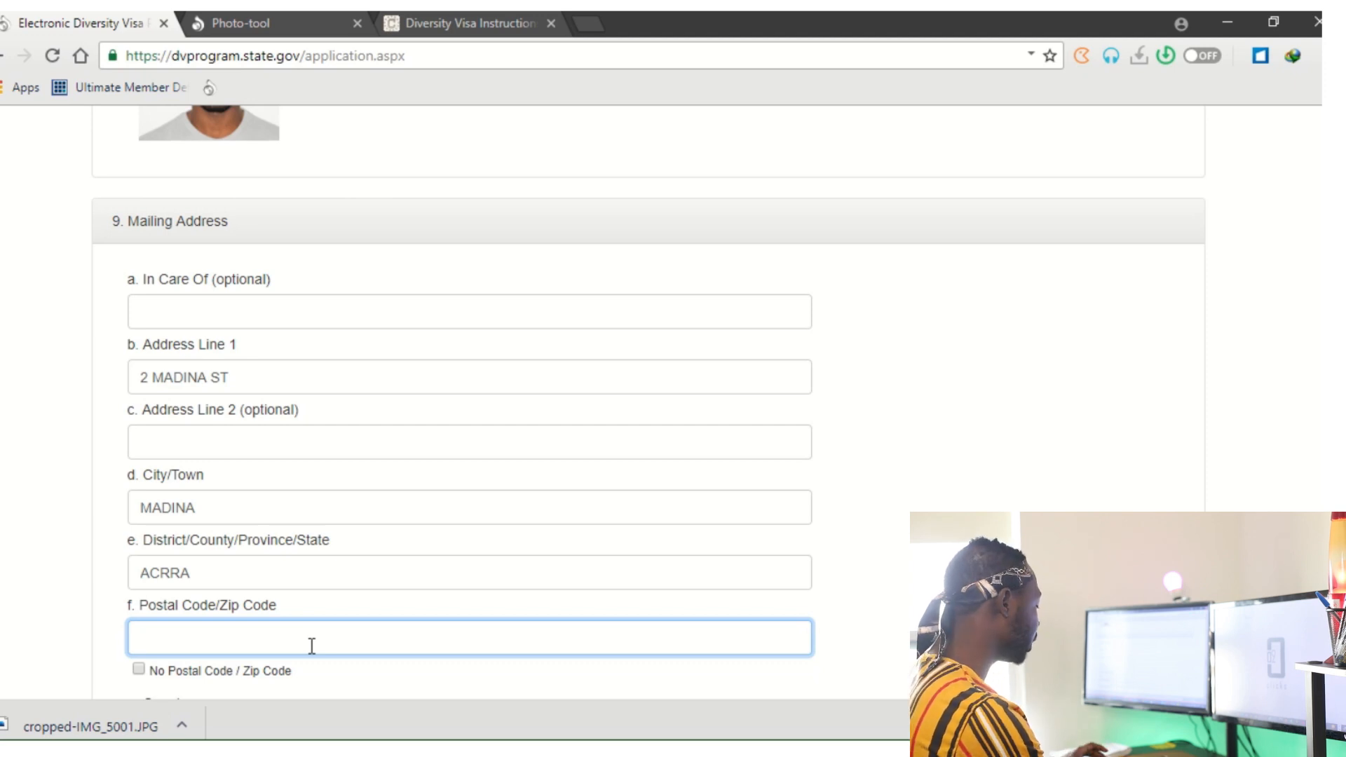
pyautogui.write('023')
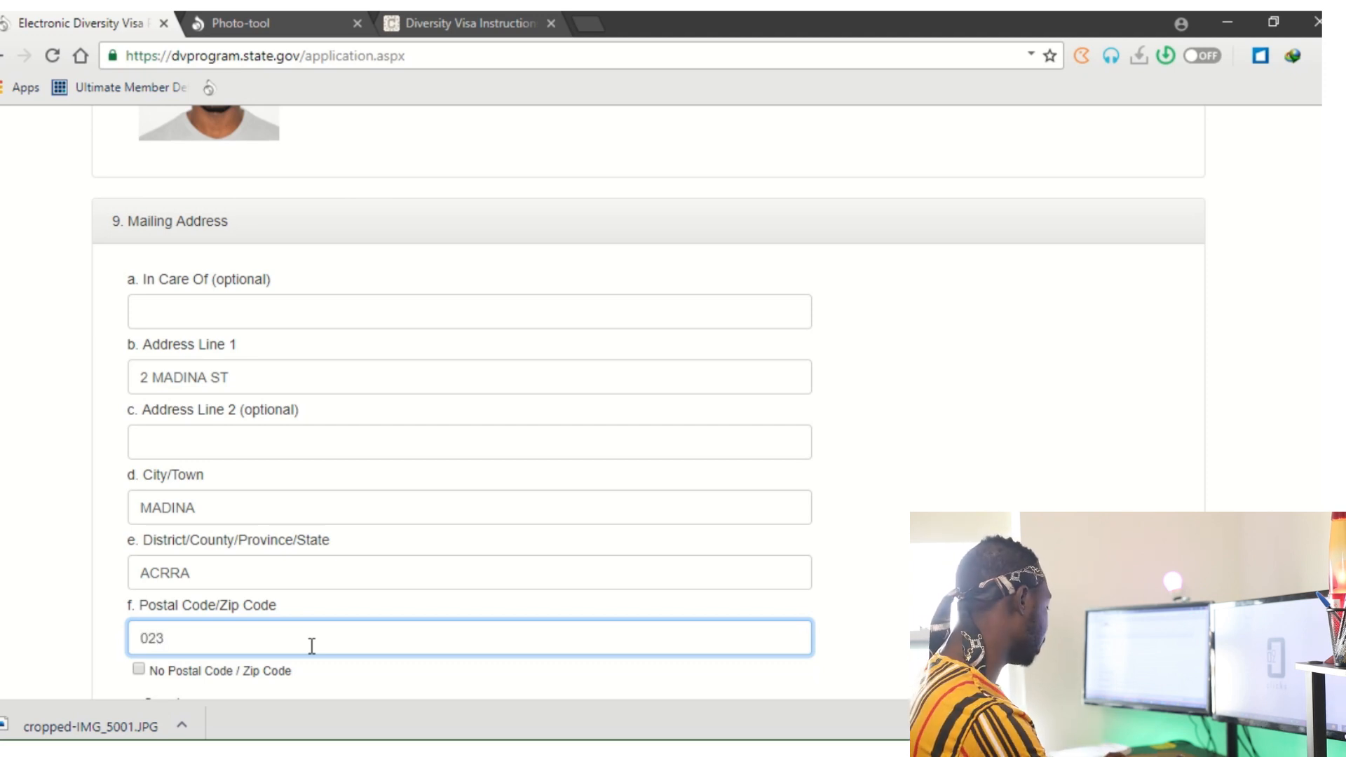
pyautogui.press('BackSpace')
pyautogui.write('4')
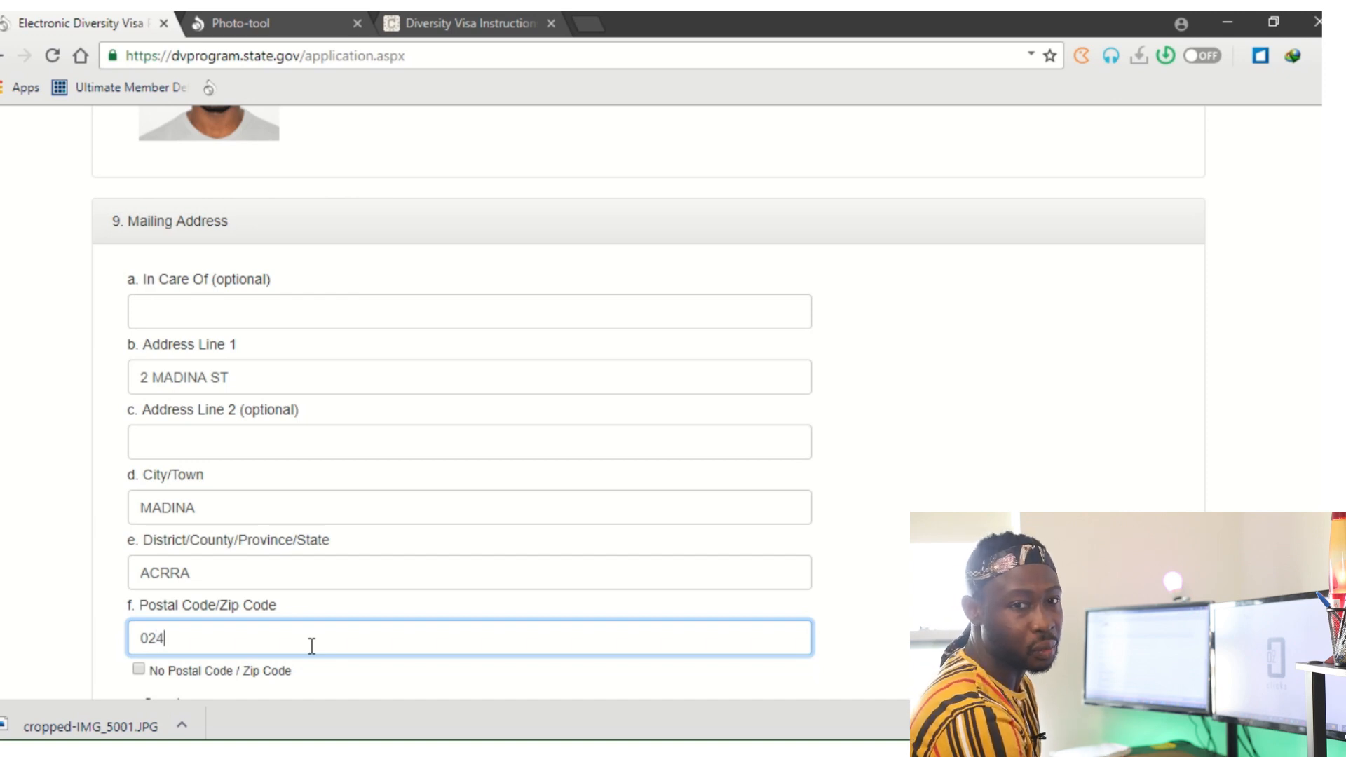
# Tick 'No Postal Code / Zip Code' and set the mailing address country to Ghana.
pyautogui.scroll(-2, 312, 645)
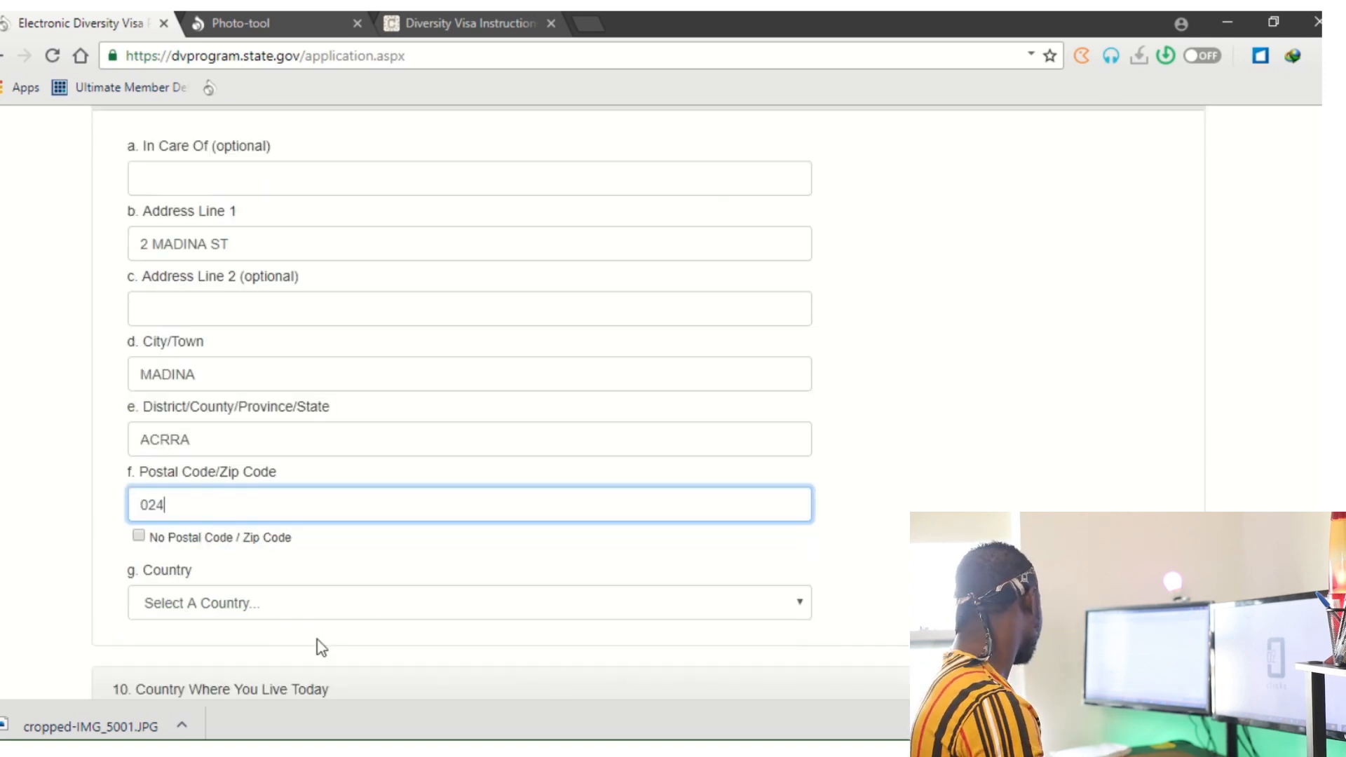
pyautogui.scroll(-2, 321, 645)
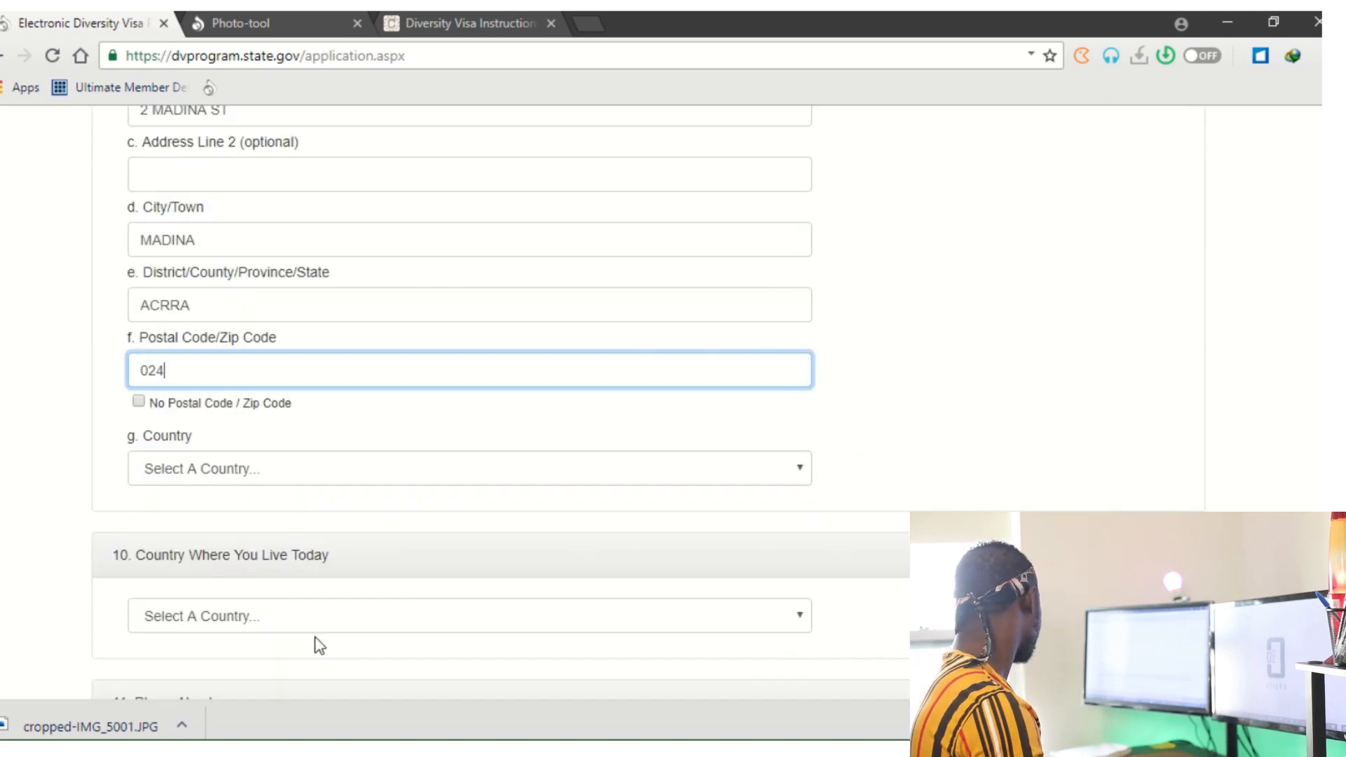
pyautogui.click(146, 401)
pyautogui.click(351, 481)
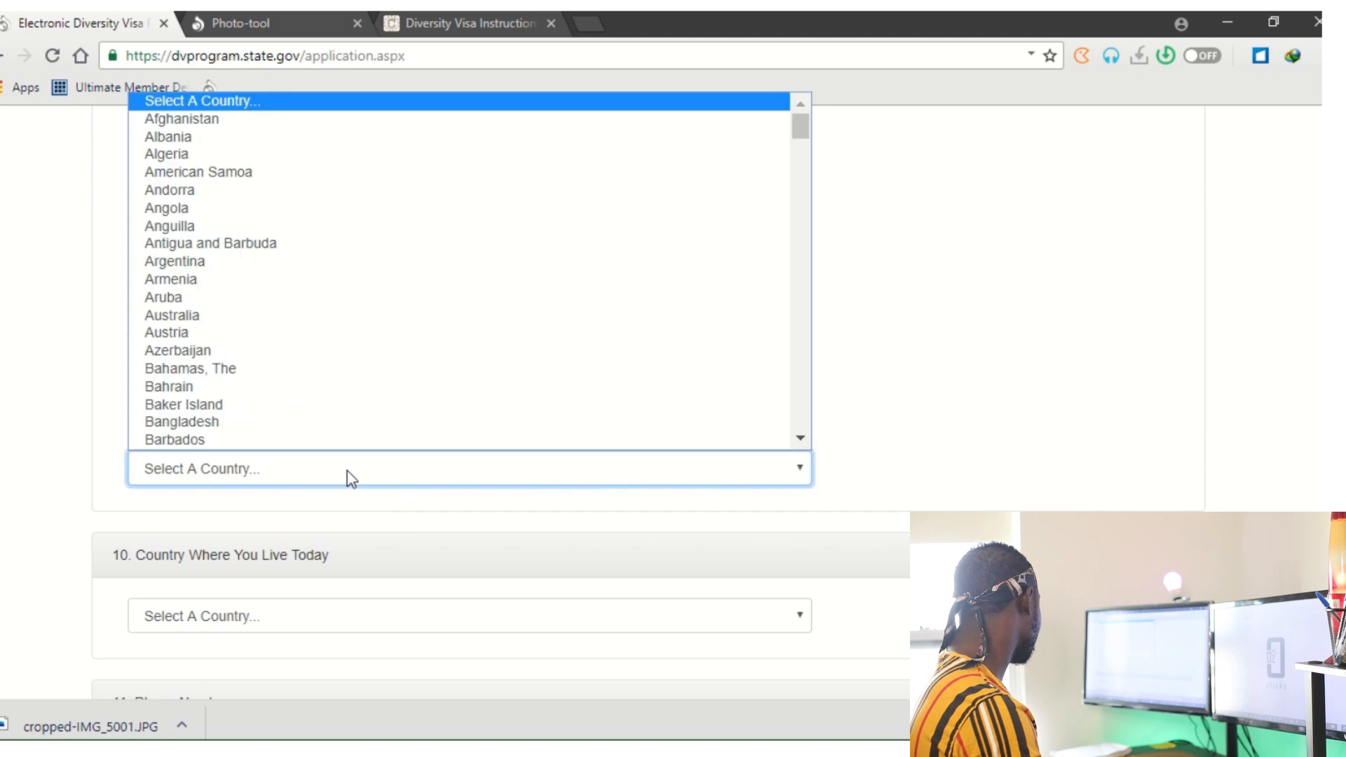
pyautogui.write('gh')
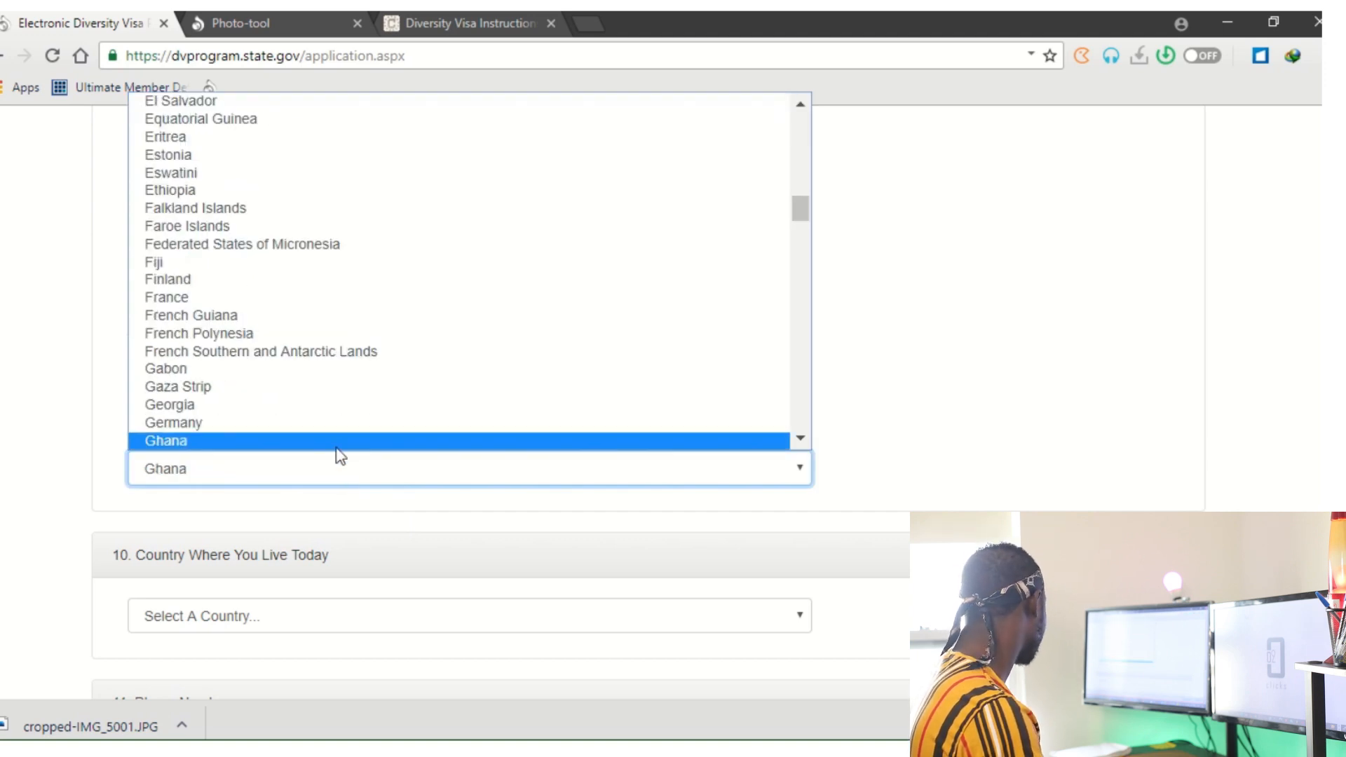
pyautogui.click(246, 439)
pyautogui.scroll(-2, 182, 424)
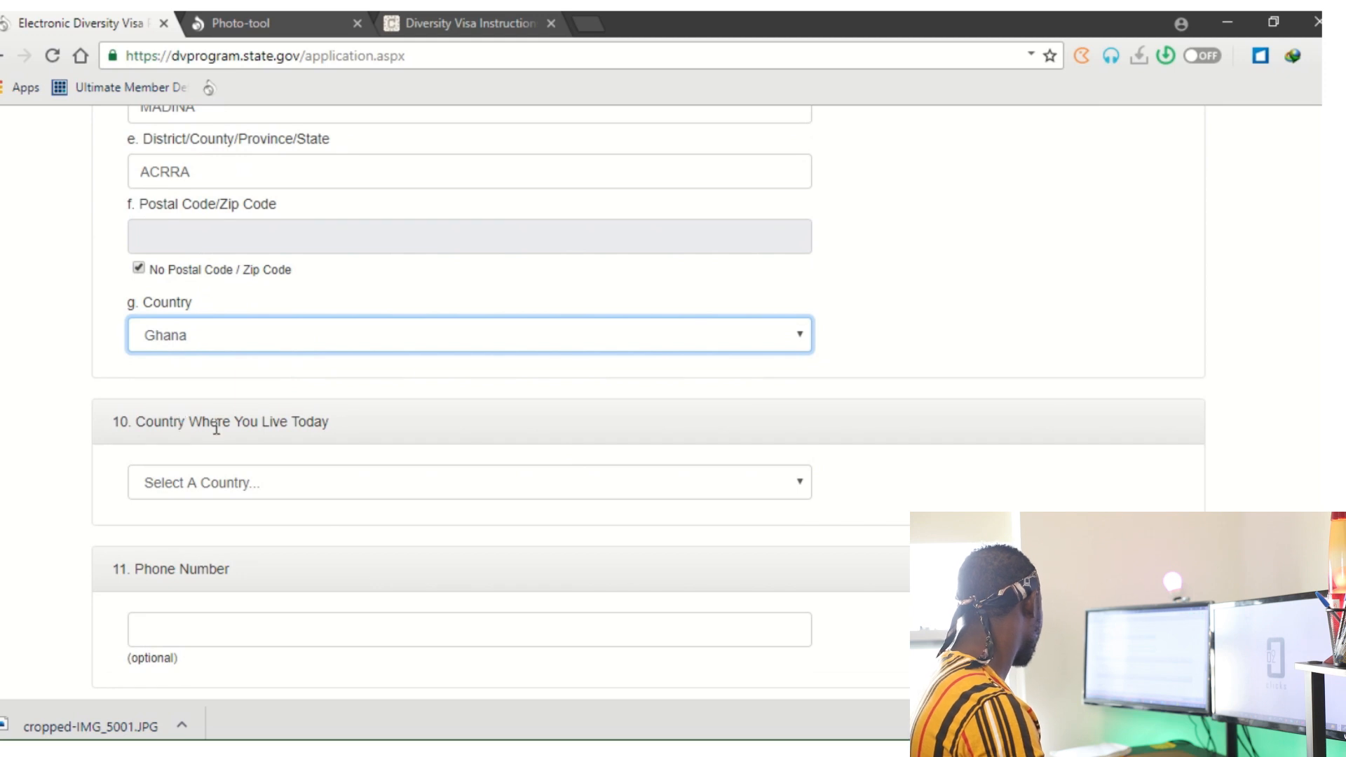
pyautogui.click(371, 495)
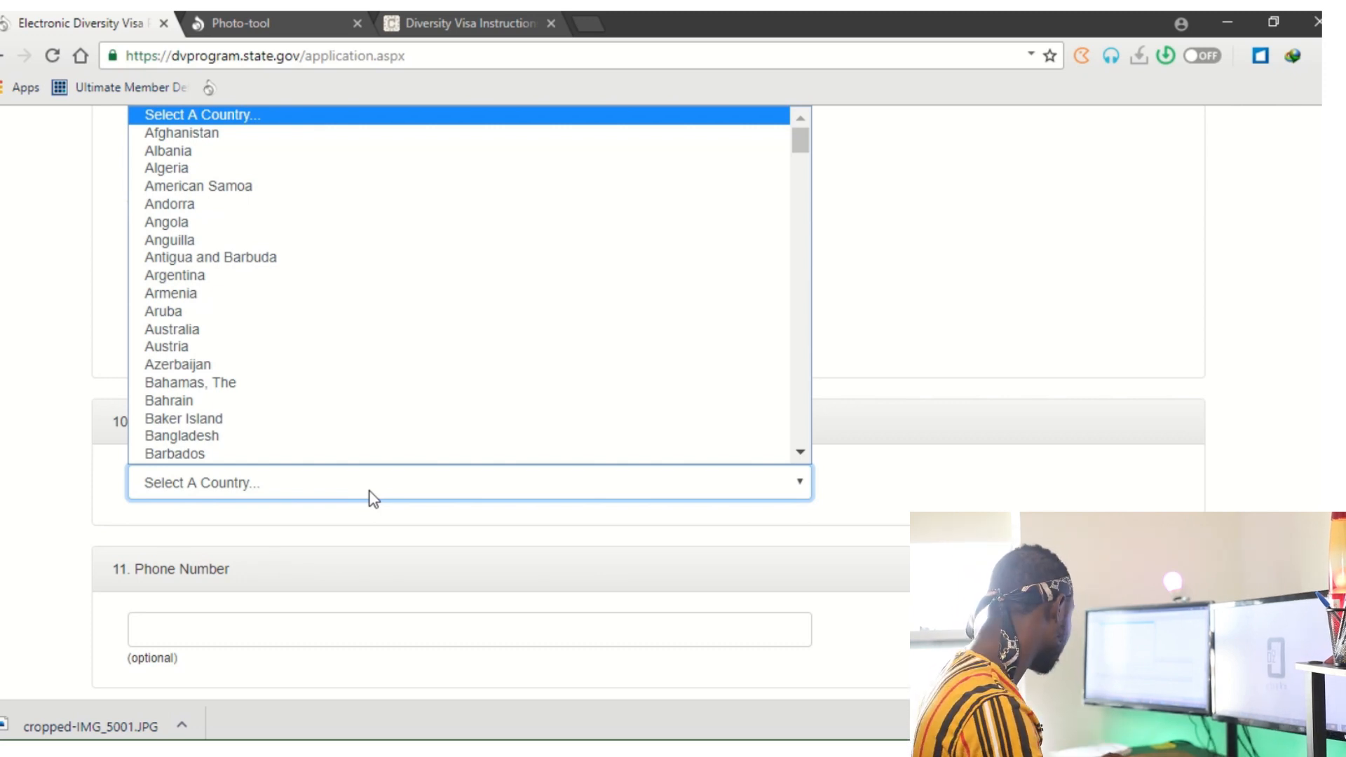
# Set 'Country Where You Live Today' to Ghana.
pyautogui.press('g')
pyautogui.scroll(-5, 253, 422)
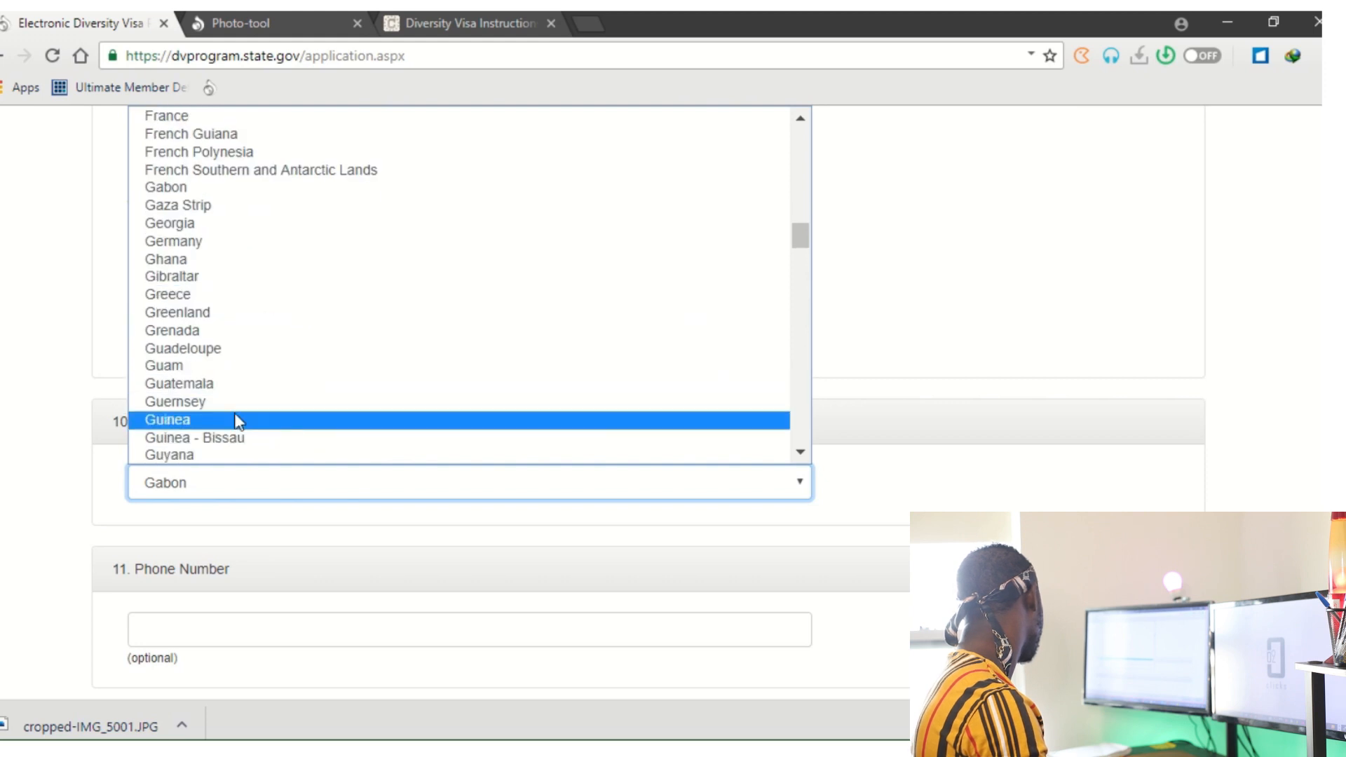
pyautogui.scroll(-8, 226, 435)
pyautogui.scroll(4, 226, 437)
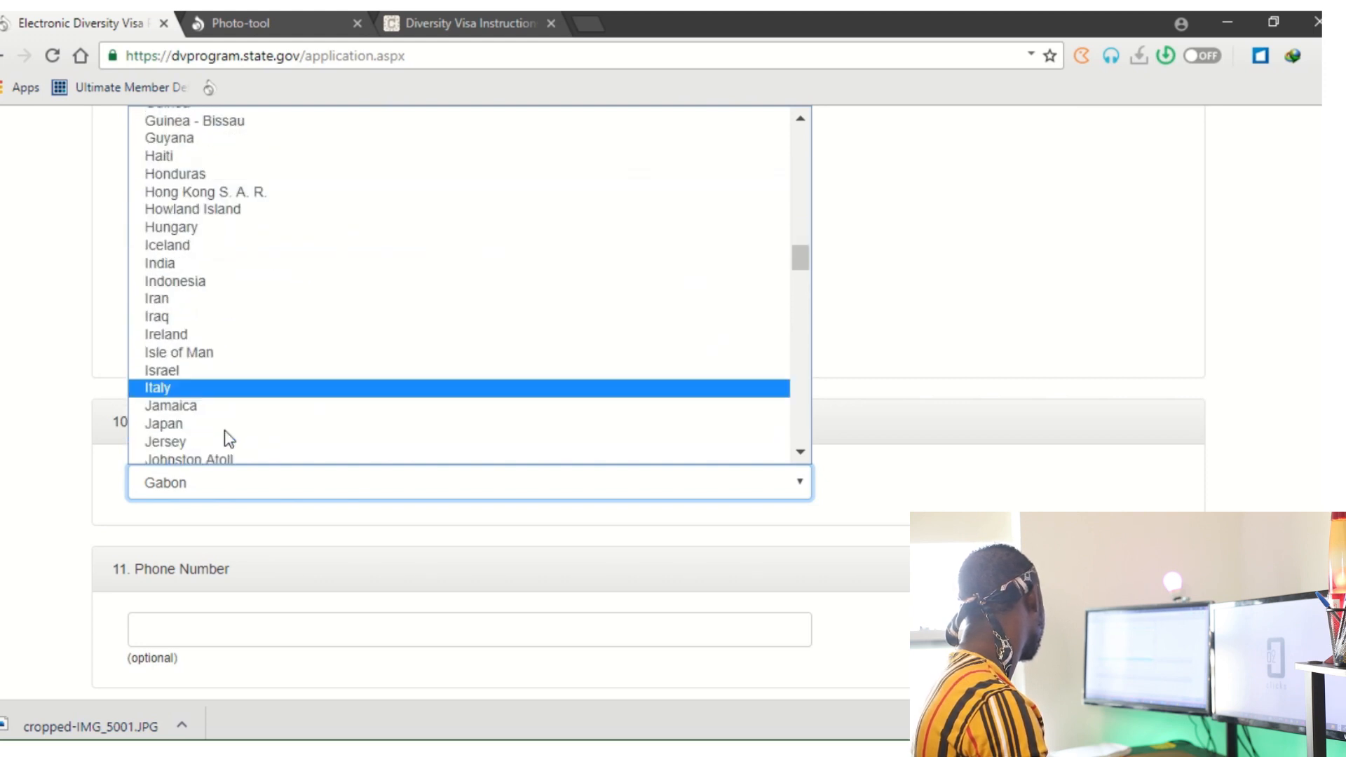
pyautogui.scroll(5, 225, 436)
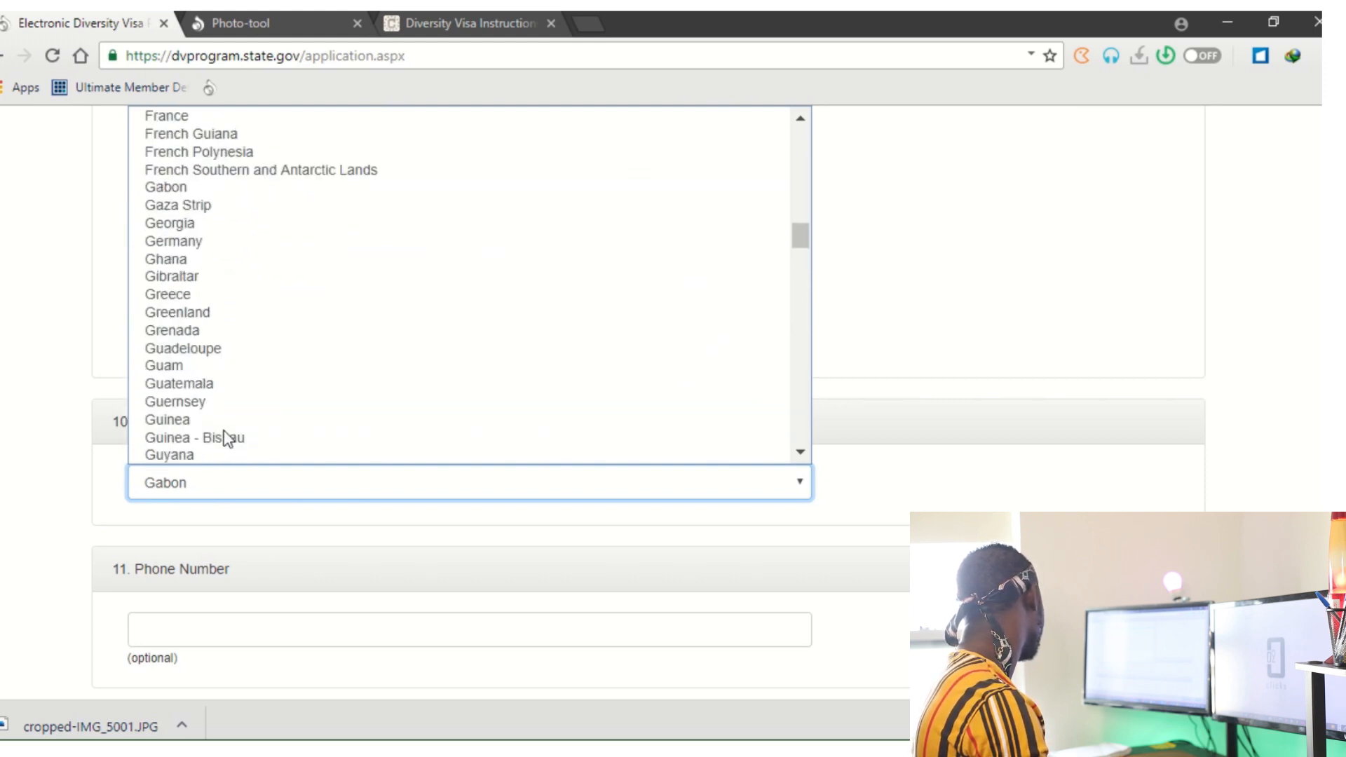
pyautogui.click(207, 260)
# Start entering the entrant's phone number in the Phone Number field.
pyautogui.scroll(-2, 554, 573)
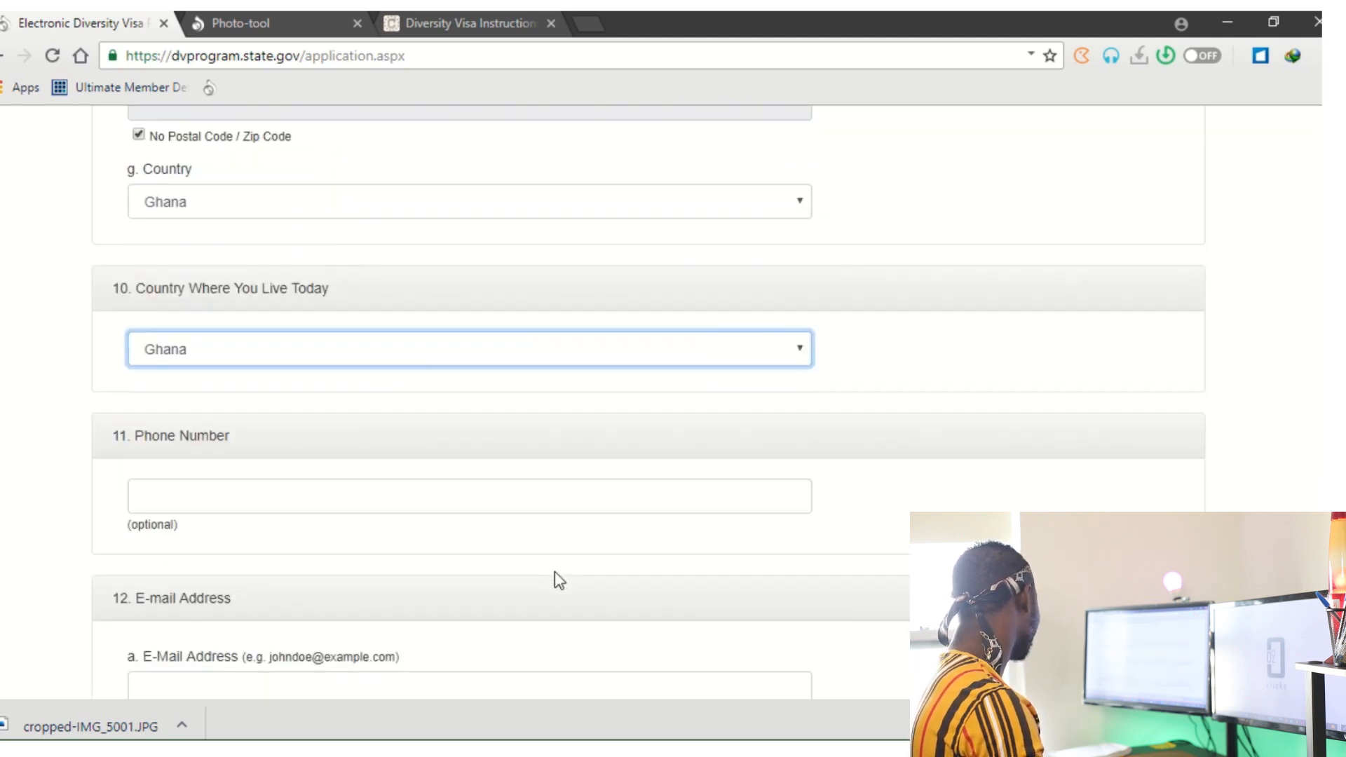
pyautogui.click(401, 507)
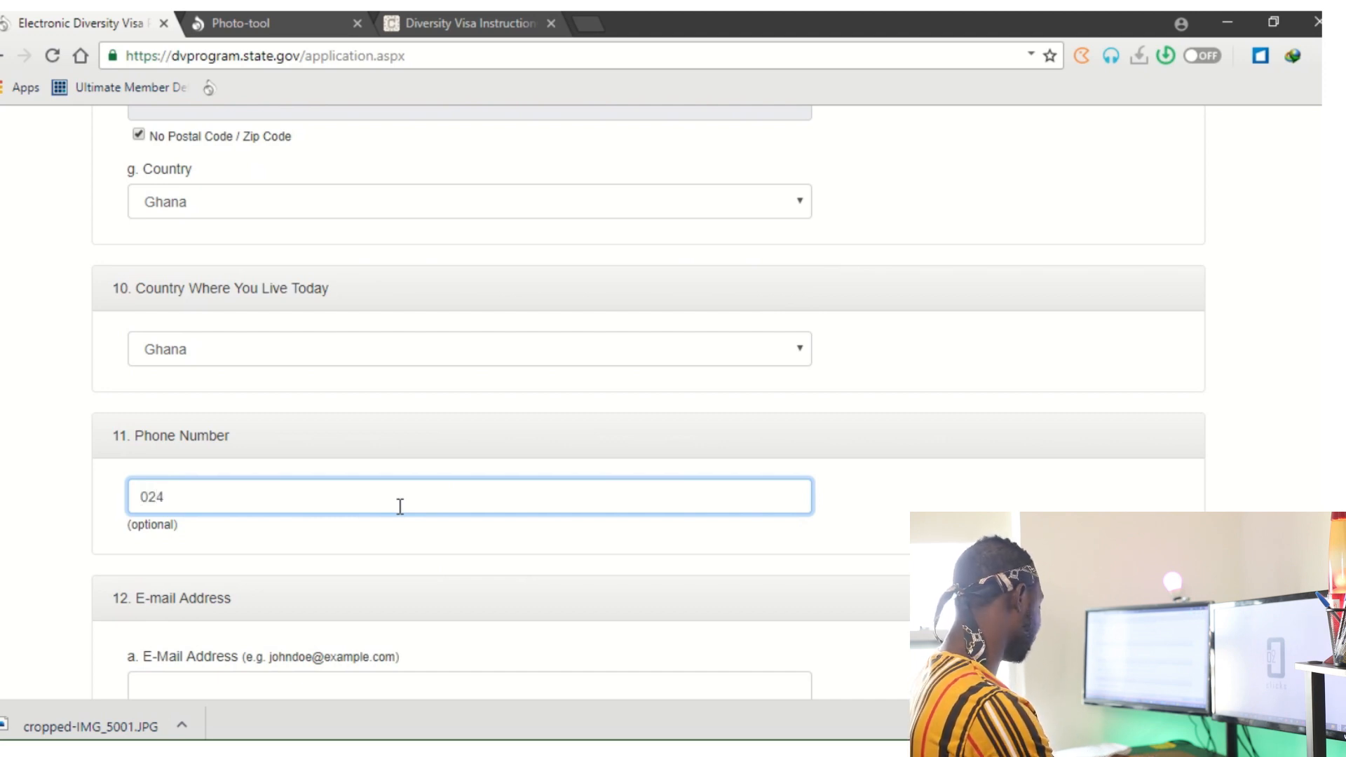
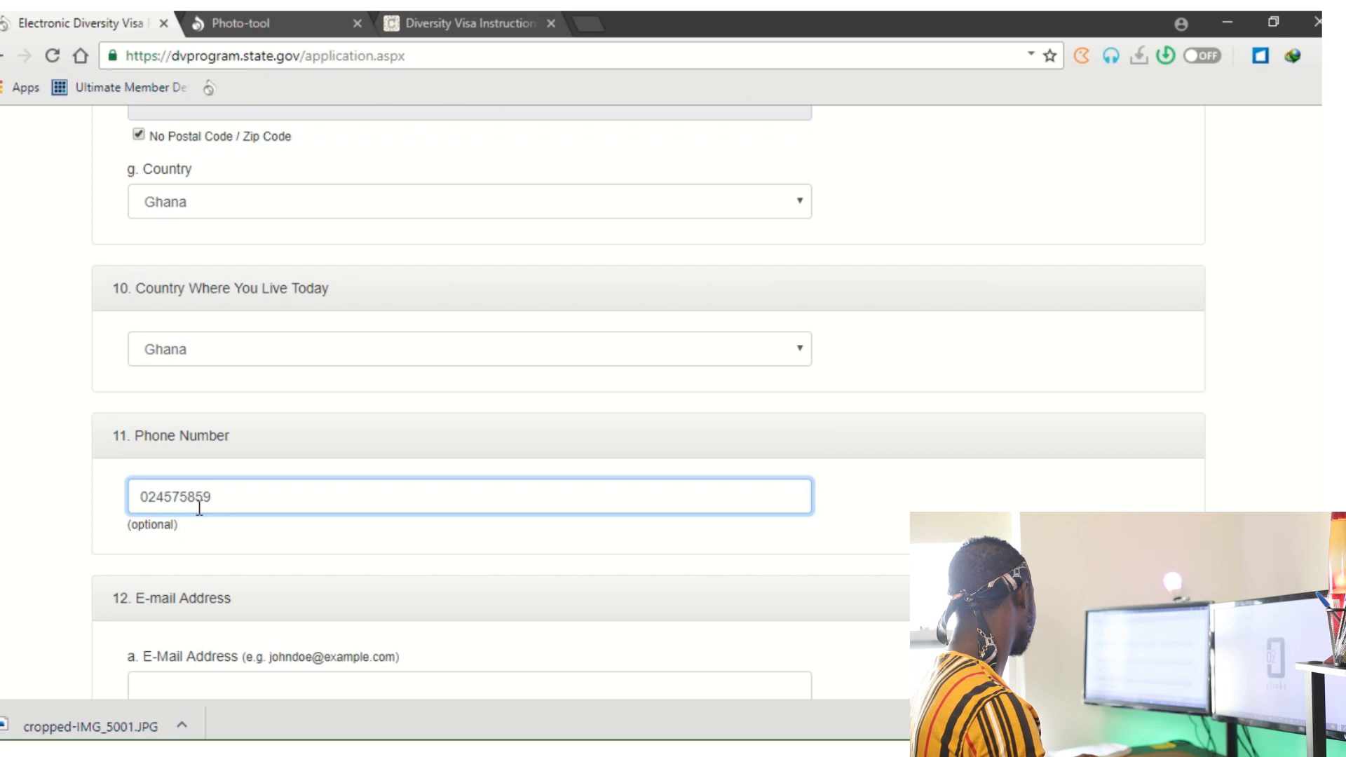
# Finish the phone number, then enter the entrant's e-mail address and its matching confirmation.
pyautogui.scroll(-4, 243, 596)
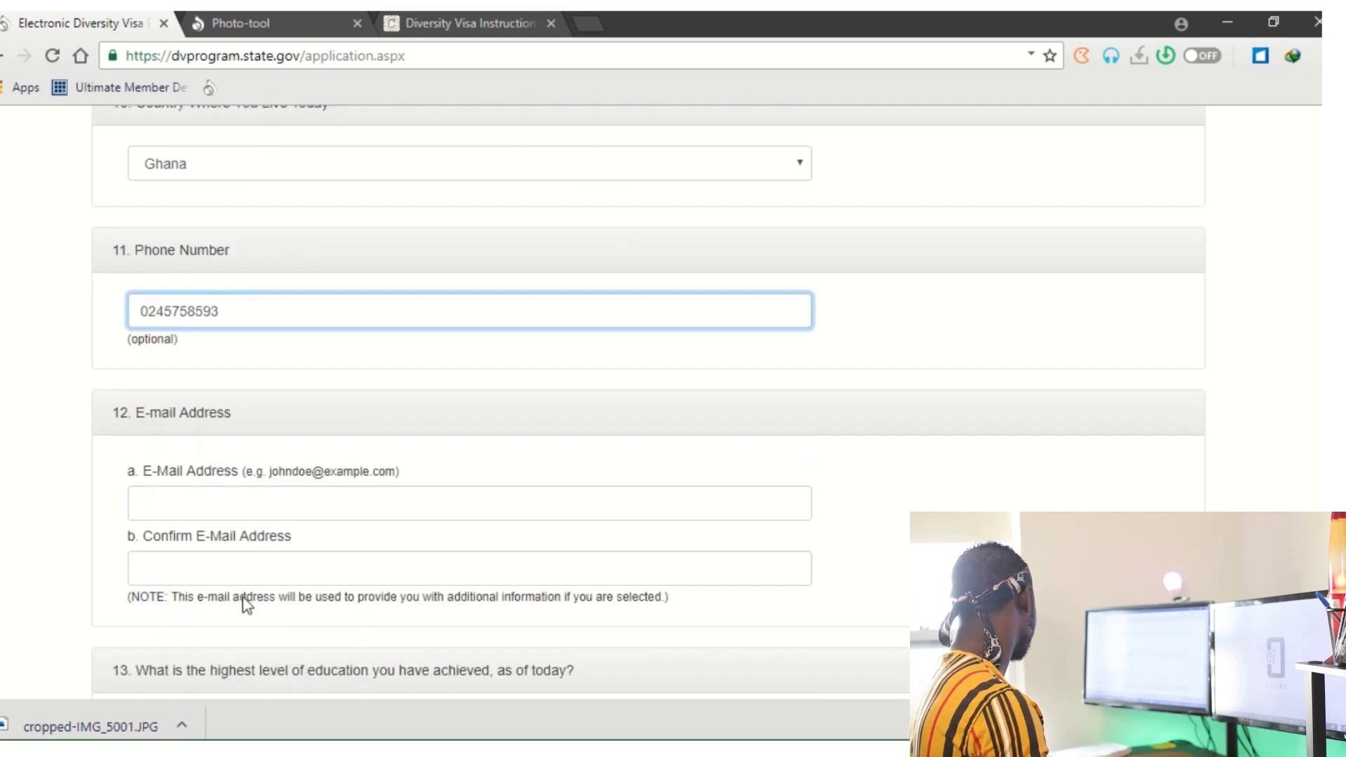
pyautogui.click(247, 424)
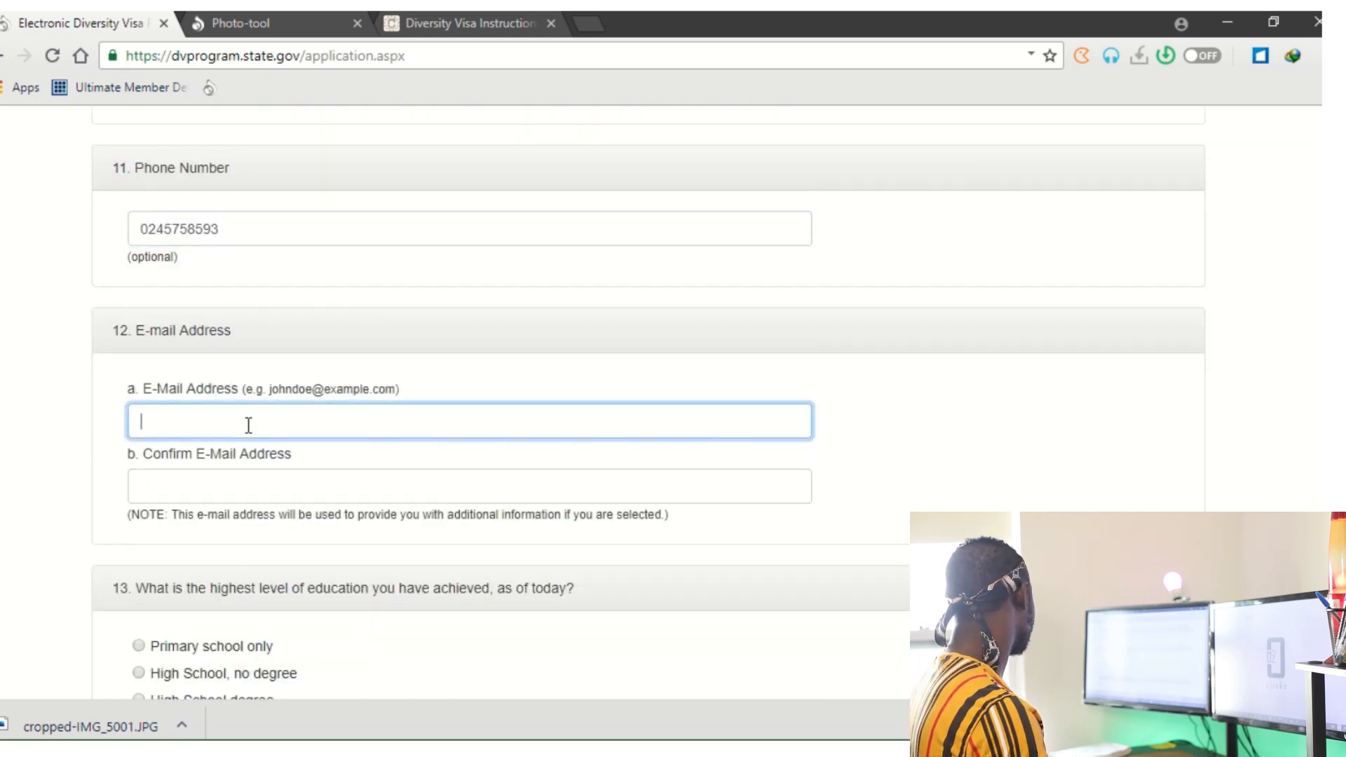
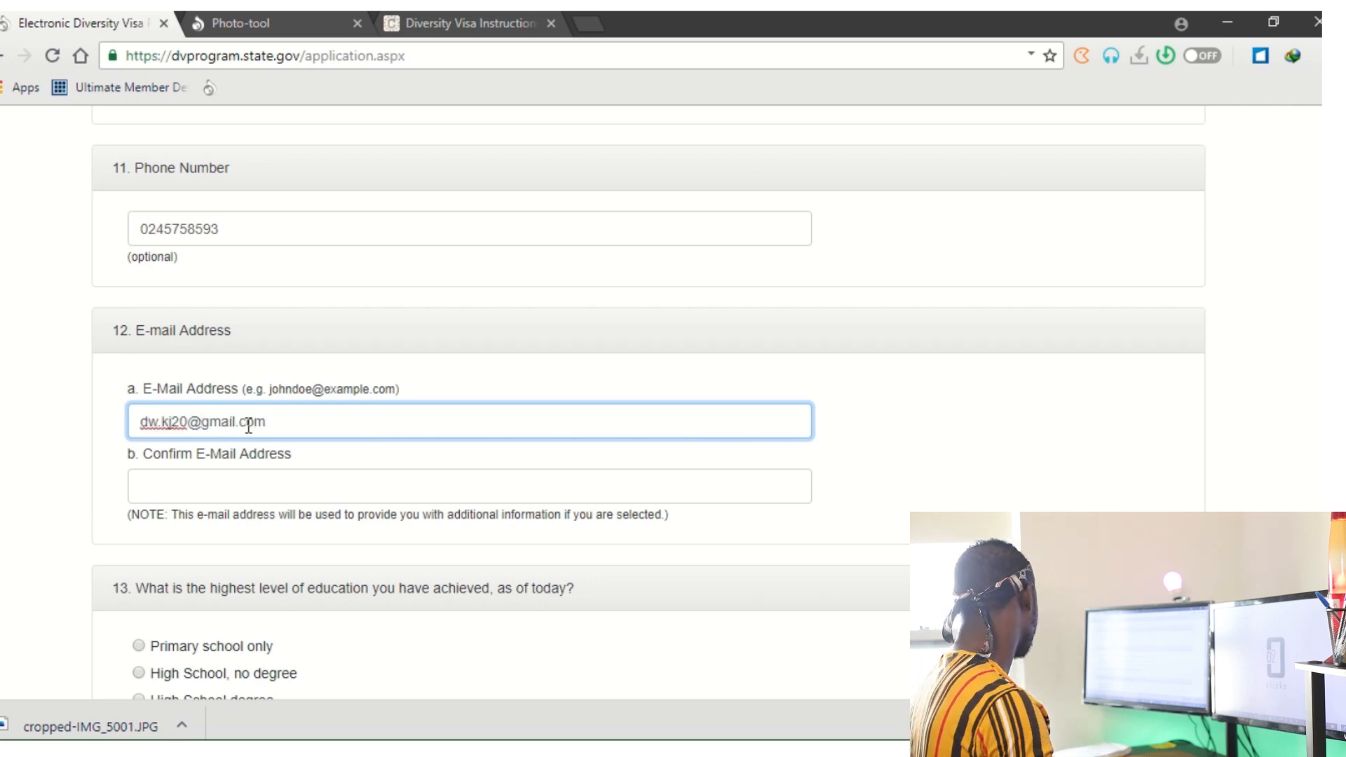
pyautogui.click(260, 485)
pyautogui.scroll(-5, 526, 376)
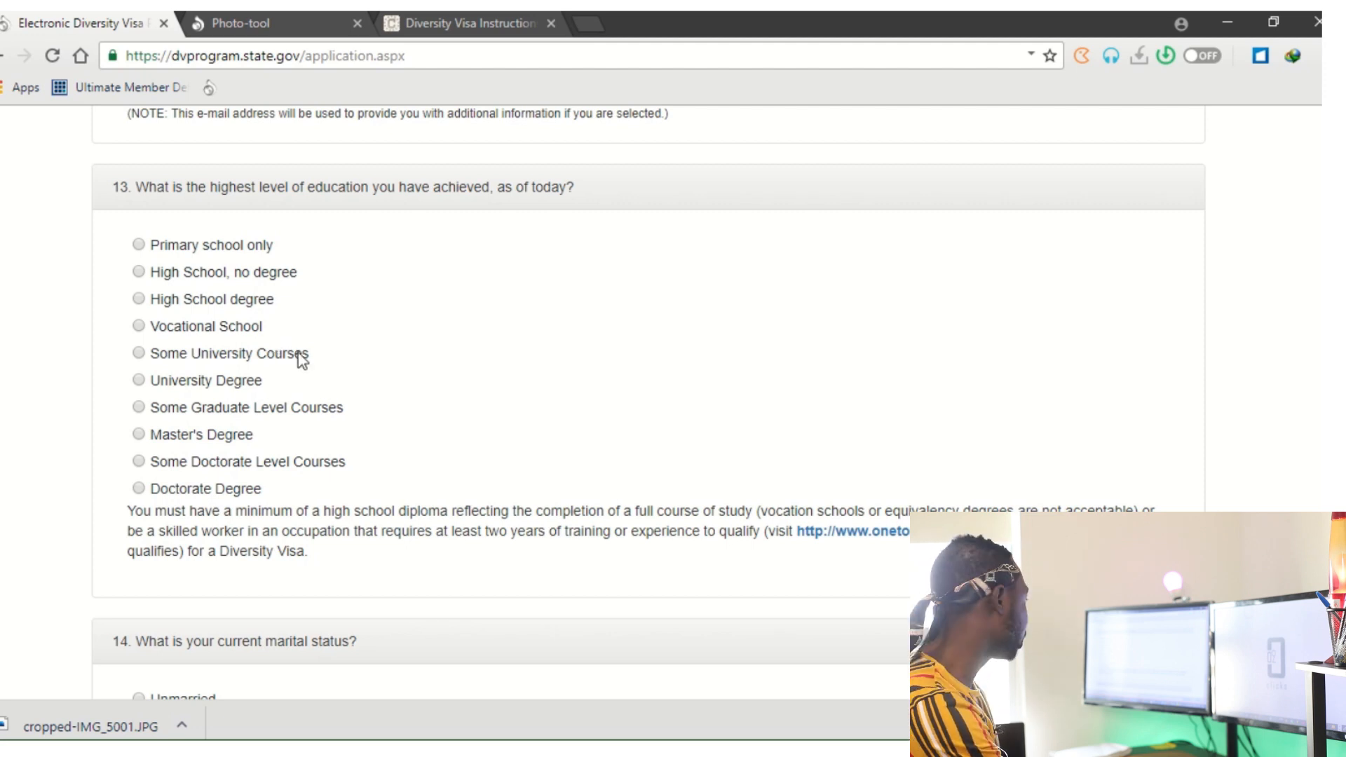
# Select 'University Degree' as the highest education level for question 13.
pyautogui.click(140, 300)
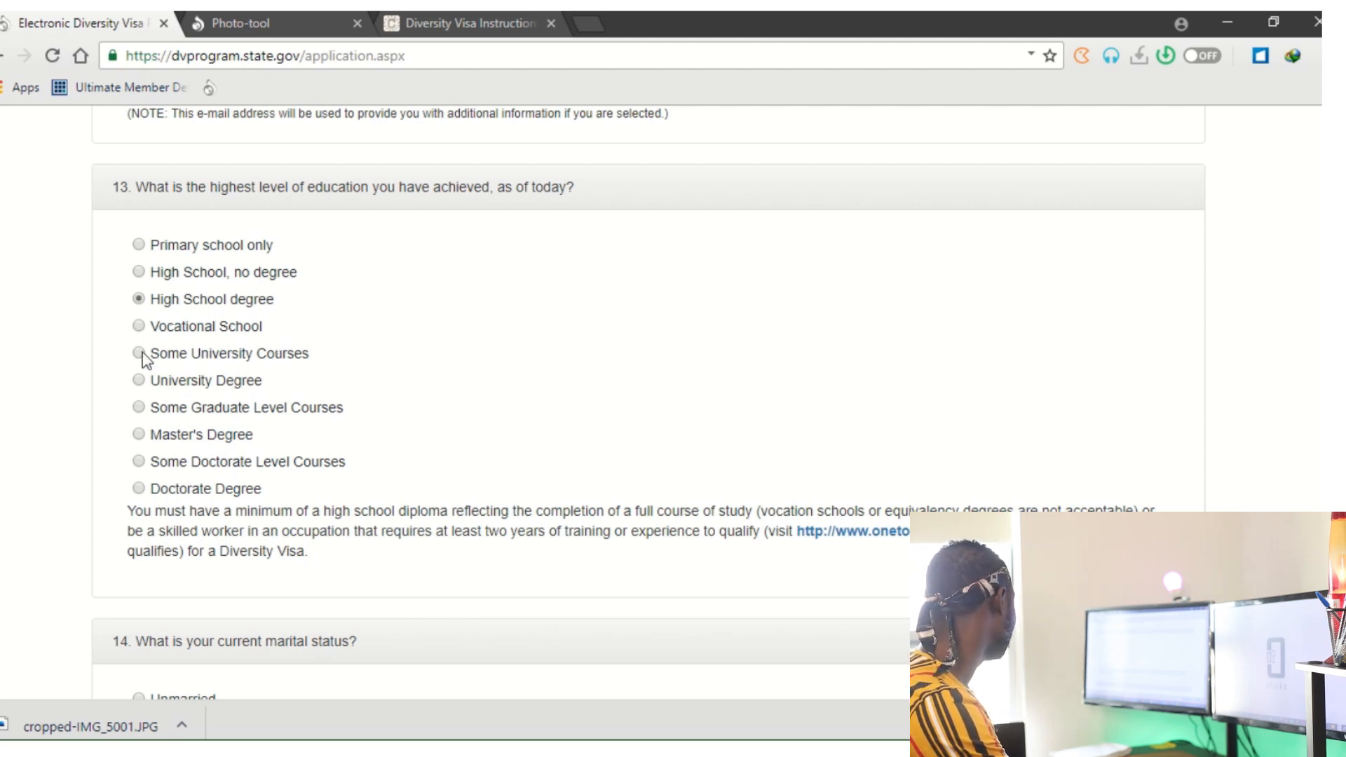
pyautogui.click(142, 327)
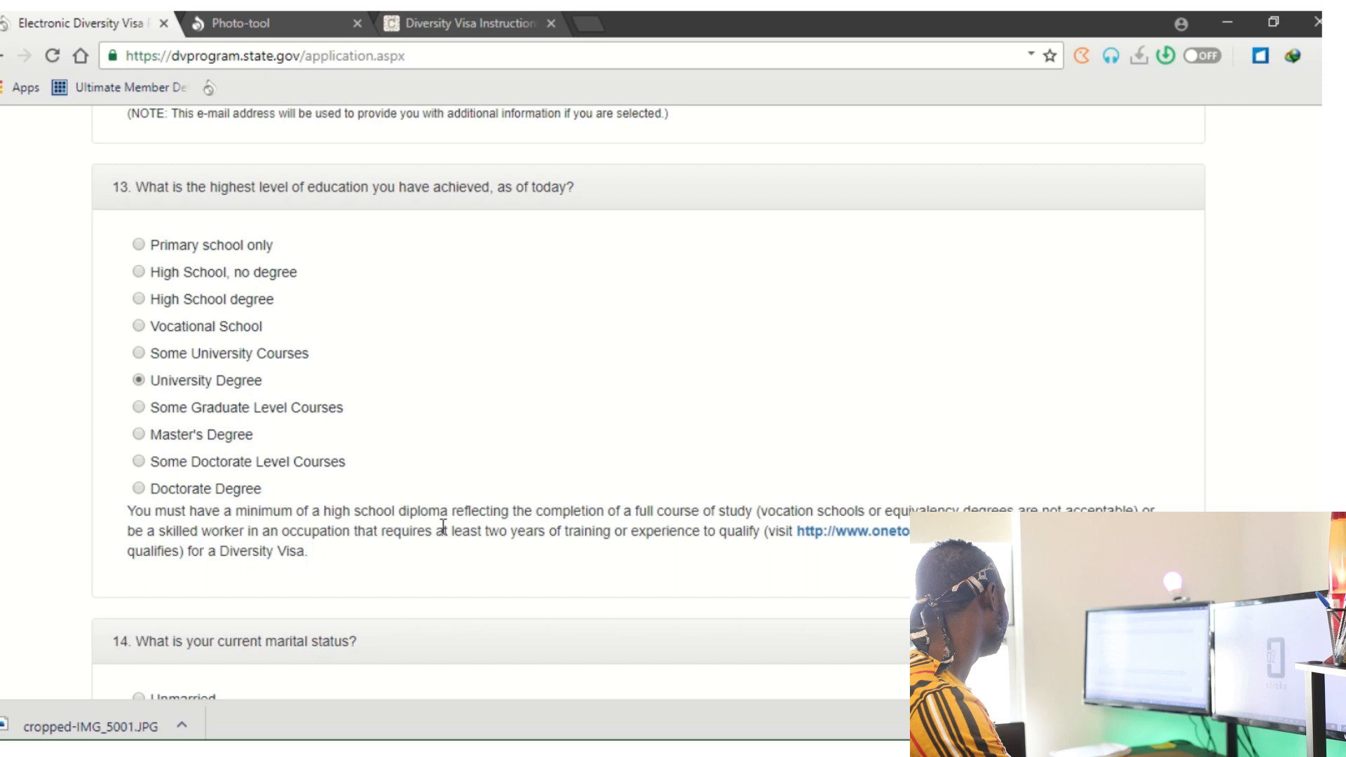
pyautogui.scroll(-6, 443, 526)
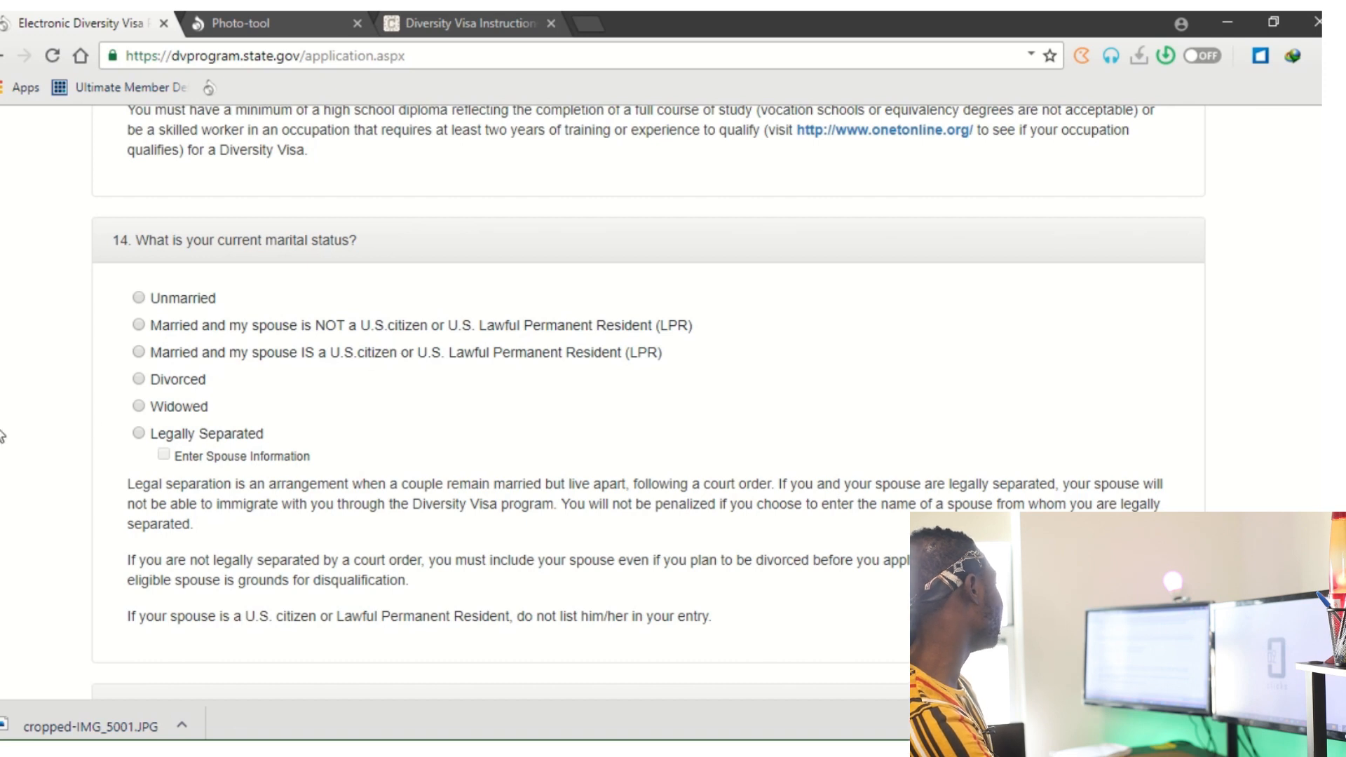
# Mark marital status as Unmarried and enter 0 for Number of Children.
pyautogui.click(139, 298)
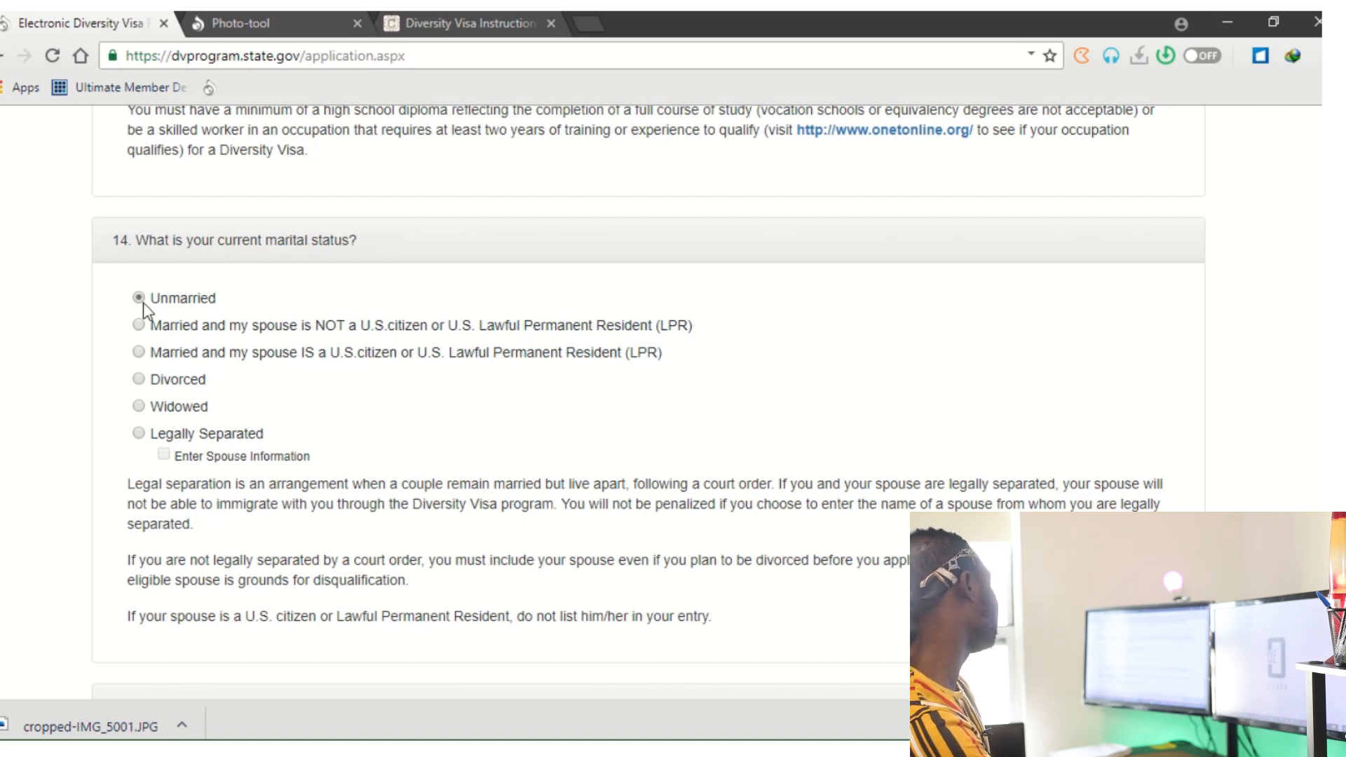
pyautogui.scroll(-5, 535, 430)
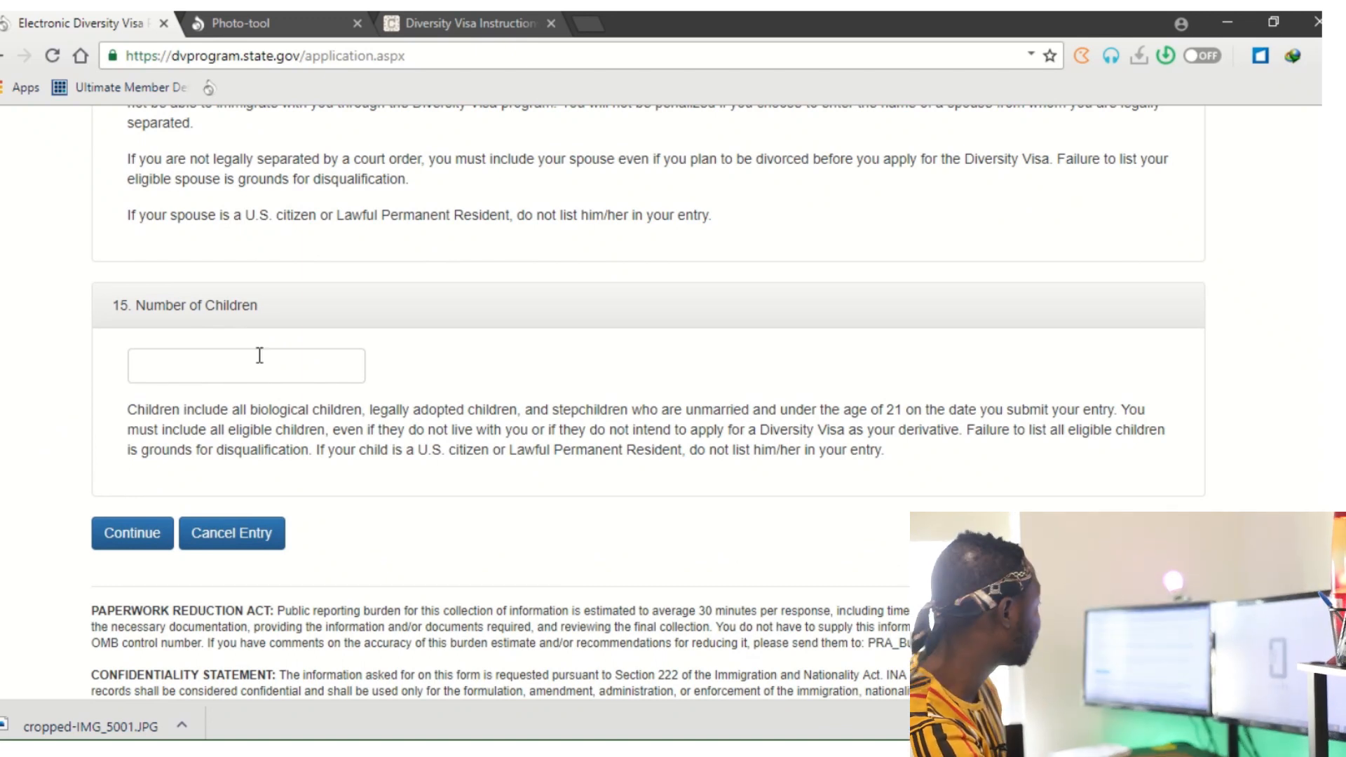
pyautogui.click(191, 377)
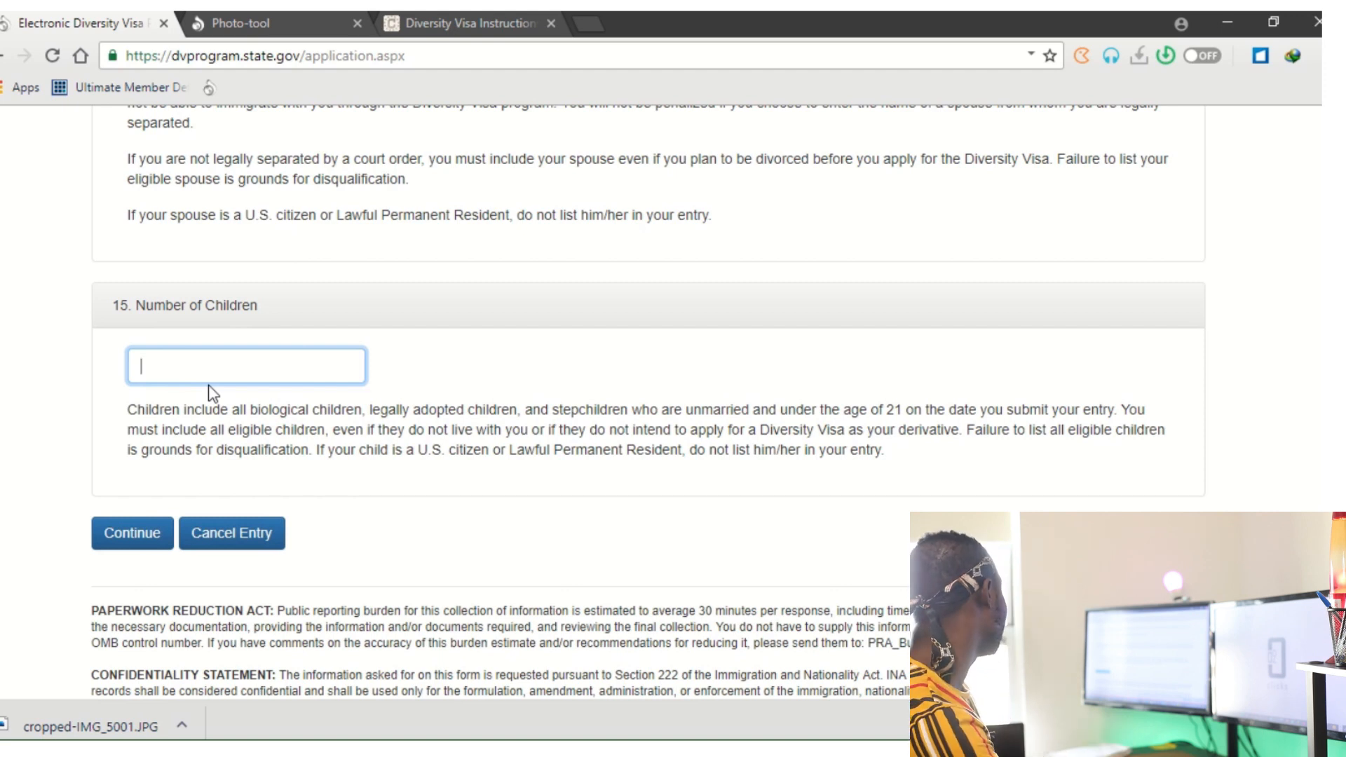
pyautogui.write('0')
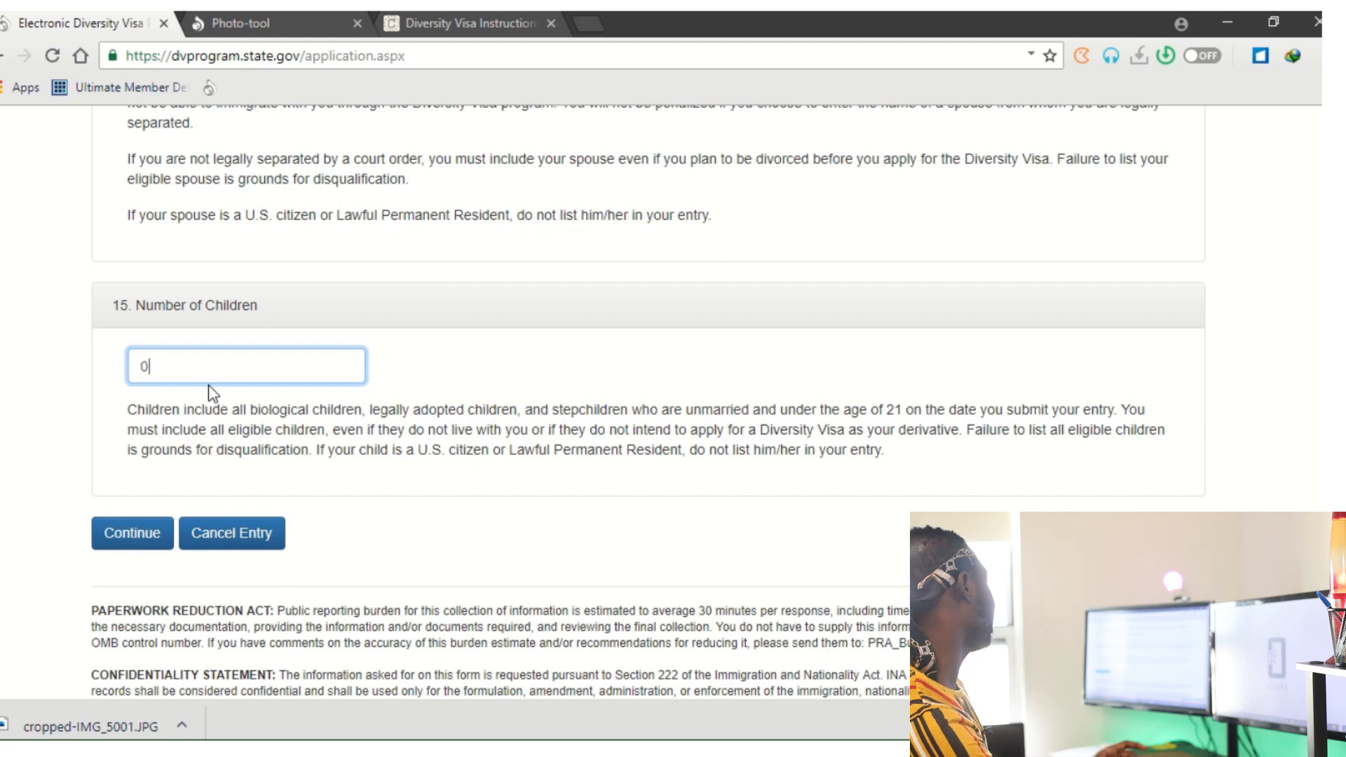
pyautogui.scroll(-1, 250, 409)
pyautogui.scroll(-2, 250, 408)
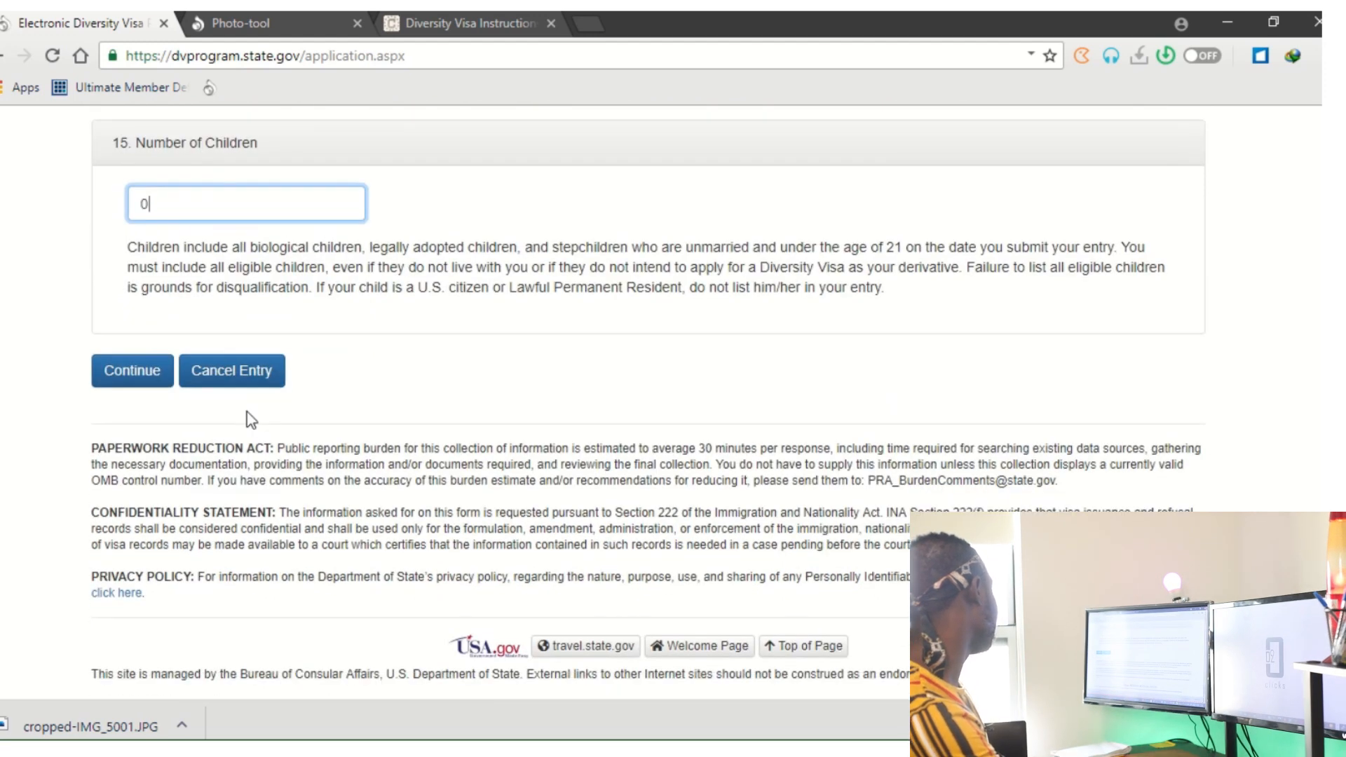